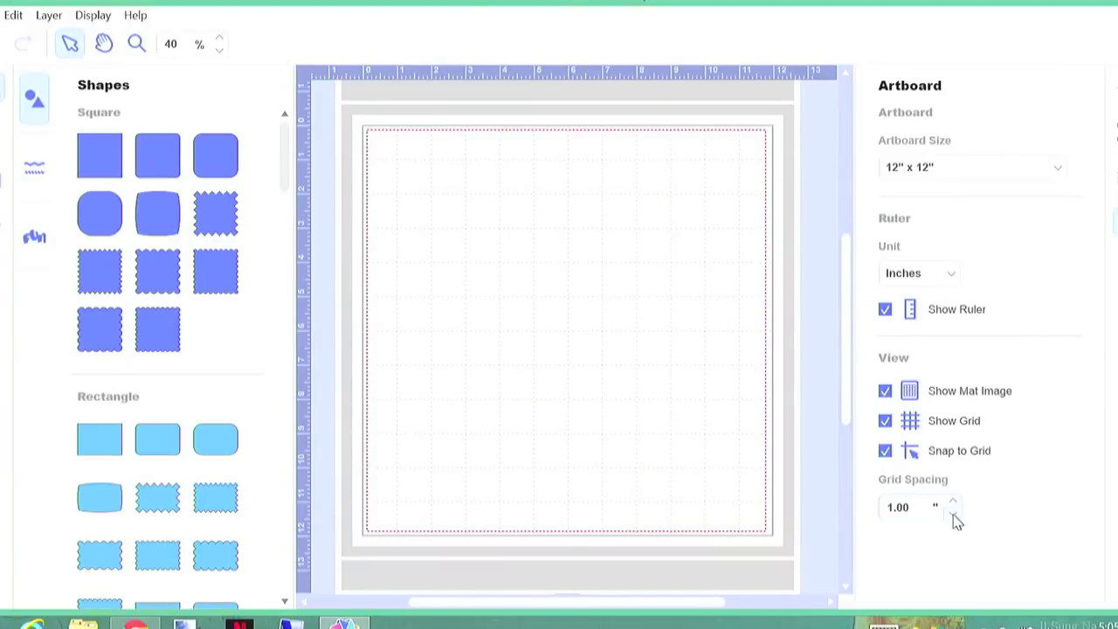
Set a 0.25-inch grid and lock a roughly 7 x 10 inch card-base rectangle at the top-left
{"action": "left_click", "coordinate": [953, 513]}
{"action": "left_click", "coordinate": [100, 156]}
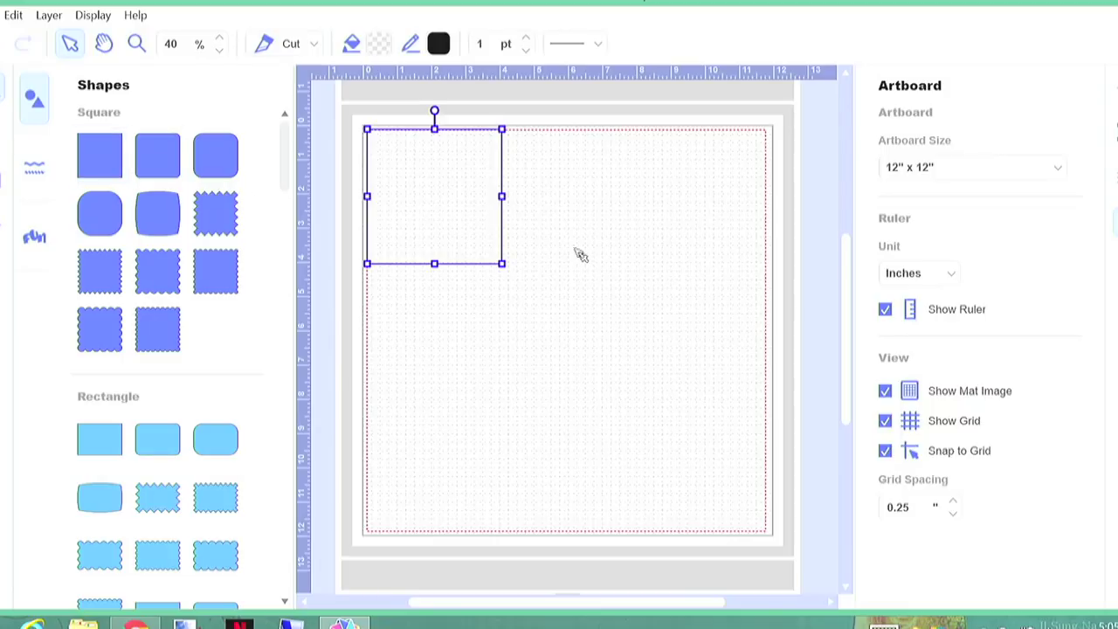
{"action": "left_click_drag", "start_coordinate": [479, 213], "coordinate": [470, 211]}
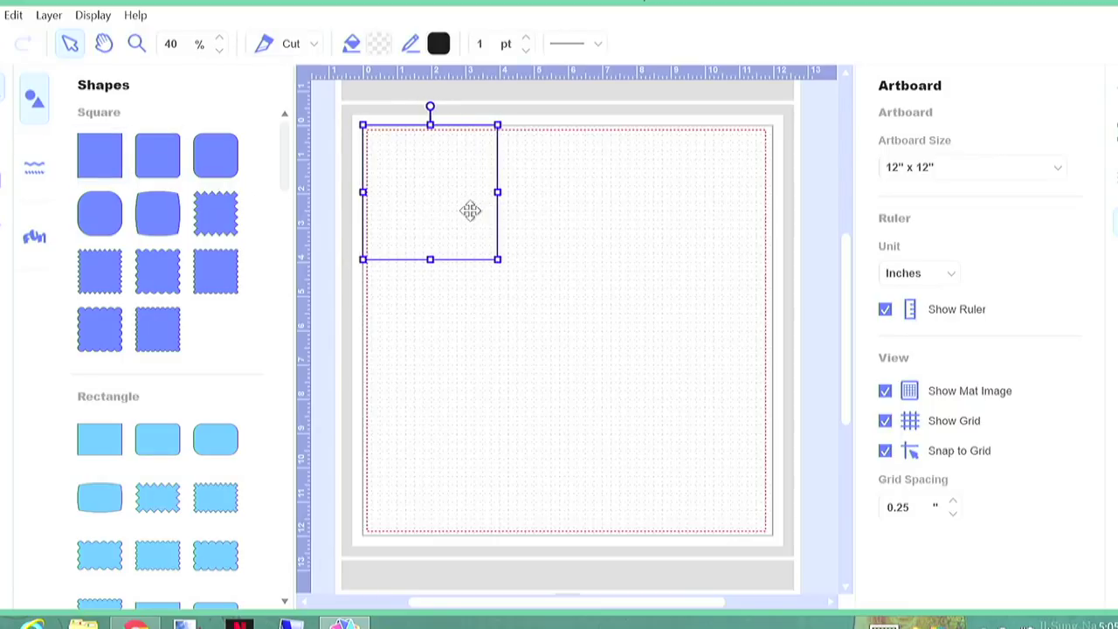
{"action": "left_click_drag", "start_coordinate": [428, 257], "coordinate": [461, 470]}
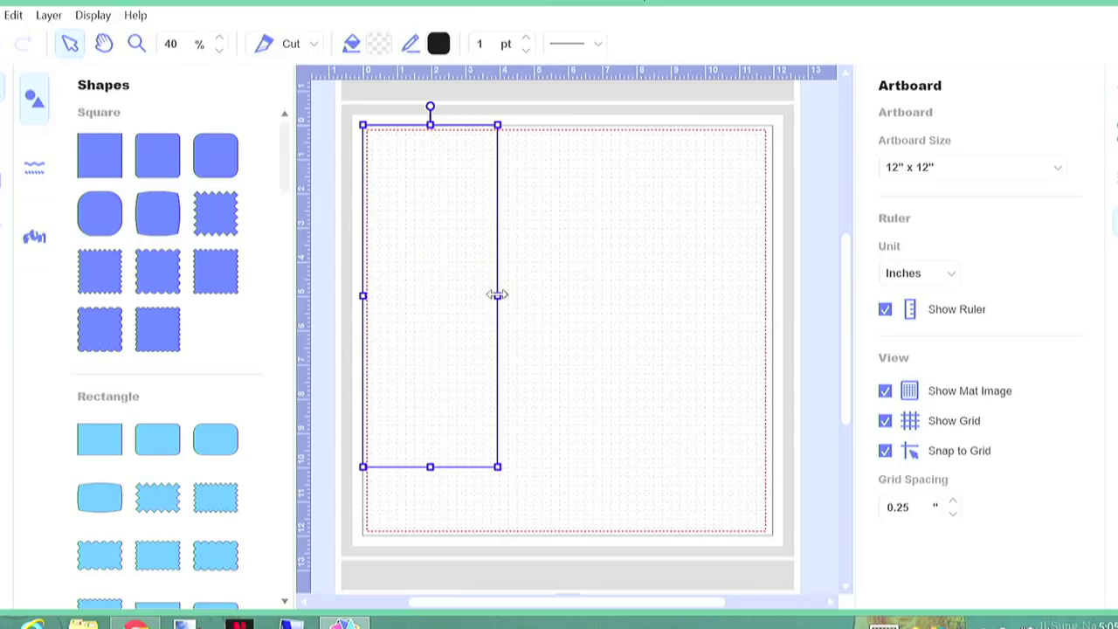
{"action": "left_click_drag", "start_coordinate": [497, 295], "coordinate": [604, 302]}
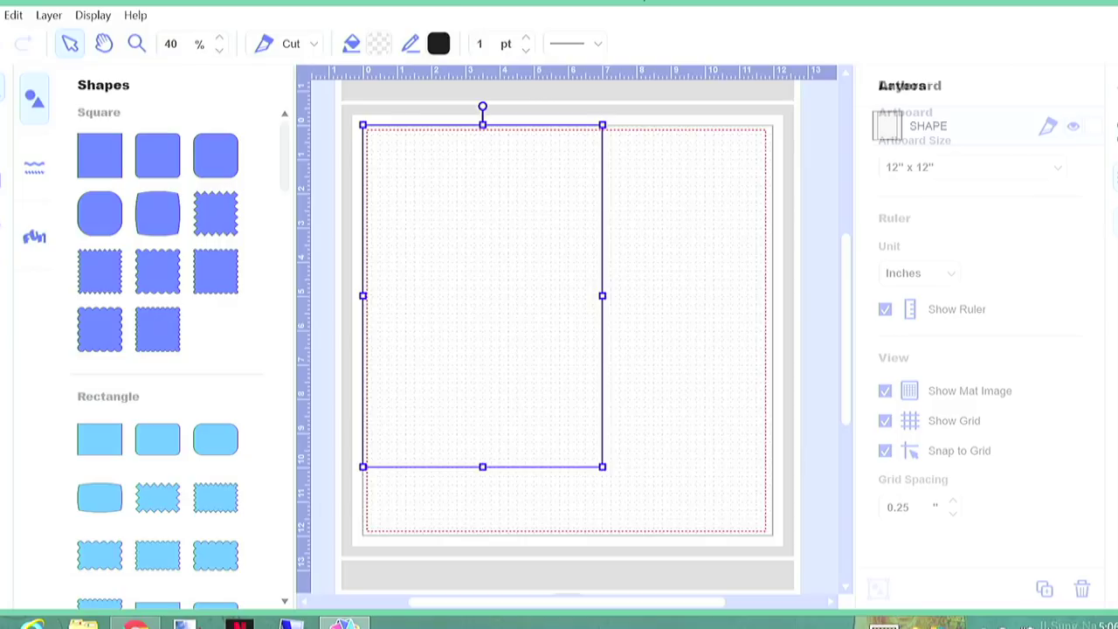
{"action": "left_click", "coordinate": [1095, 128]}
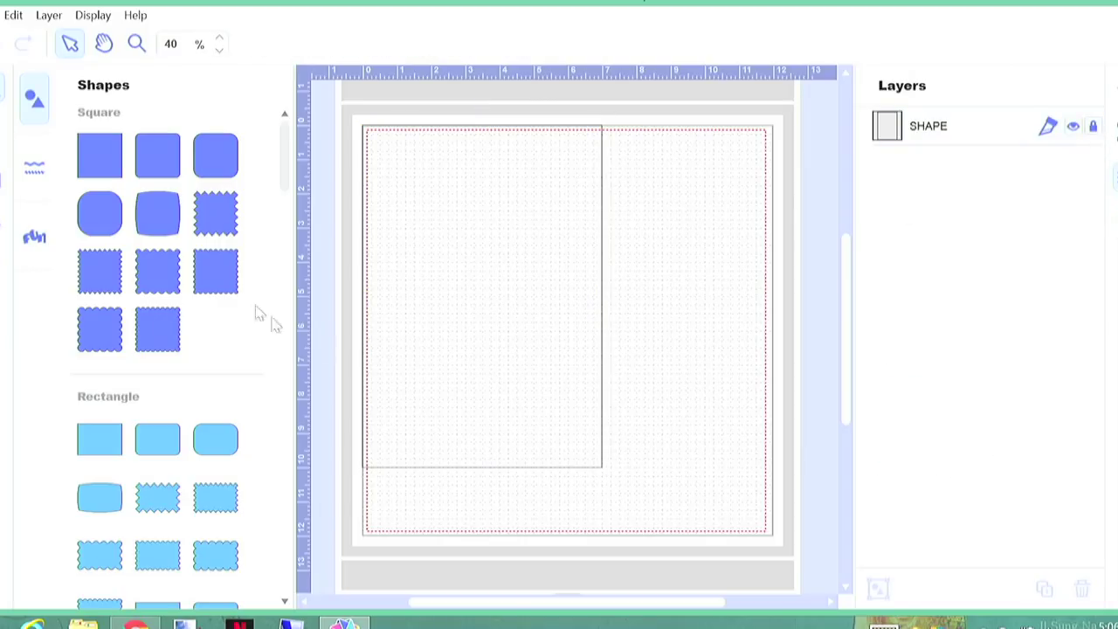
Add a second square, zoom in, and move it near the card base's top-left corner
{"action": "left_click", "coordinate": [102, 155]}
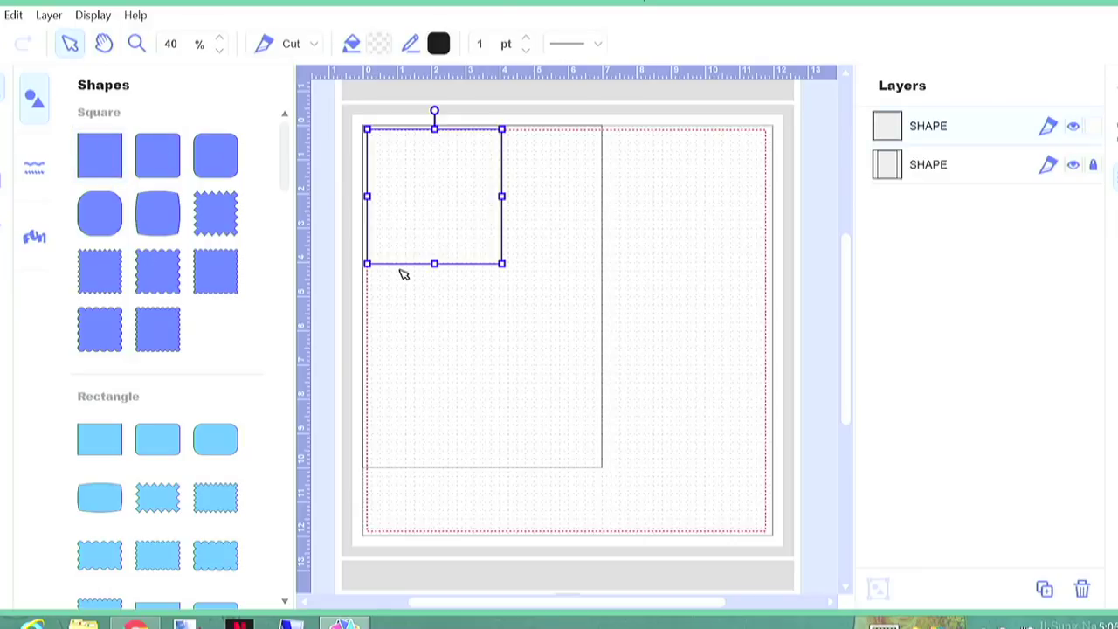
{"action": "left_click_drag", "start_coordinate": [392, 262], "coordinate": [414, 281]}
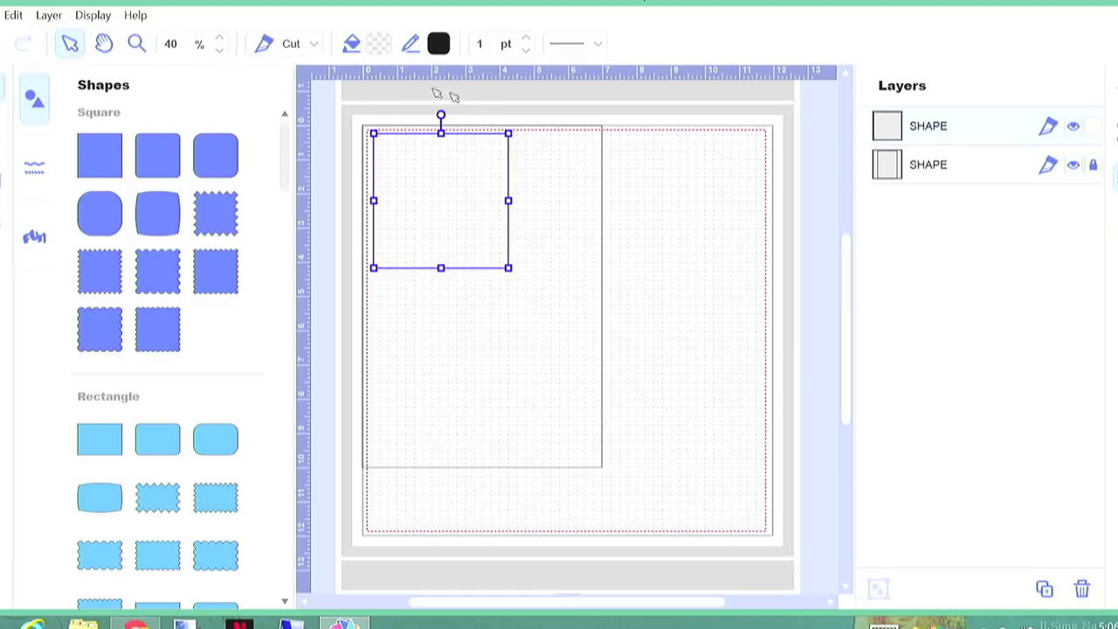
{"action": "left_click", "coordinate": [221, 40]}
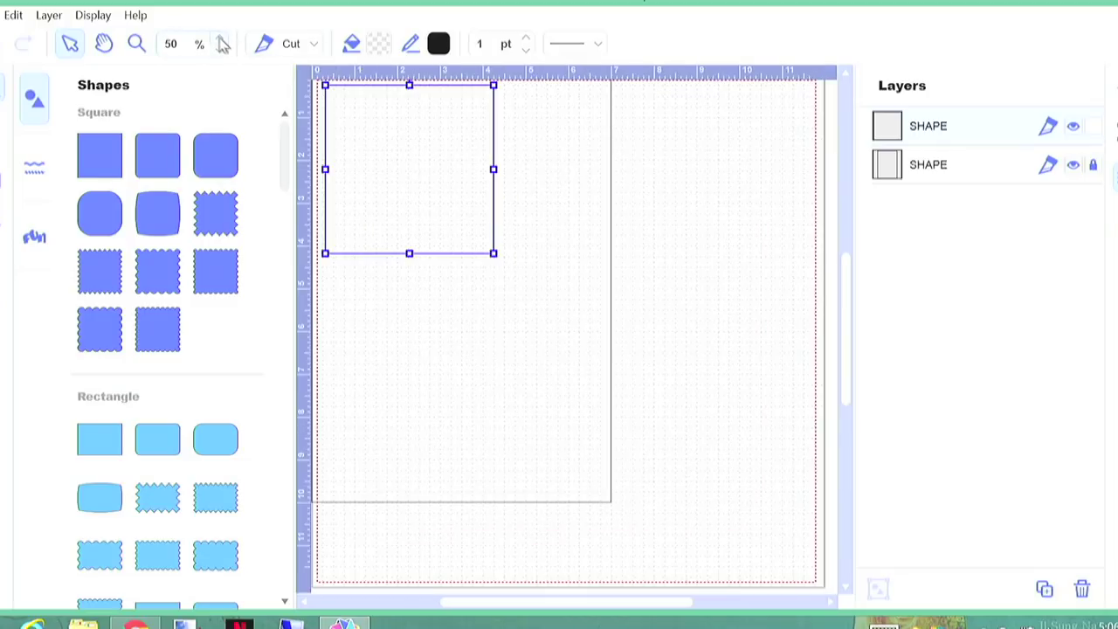
{"action": "scroll", "coordinate": [542, 170], "scroll_direction": "up", "scroll_amount": 1}
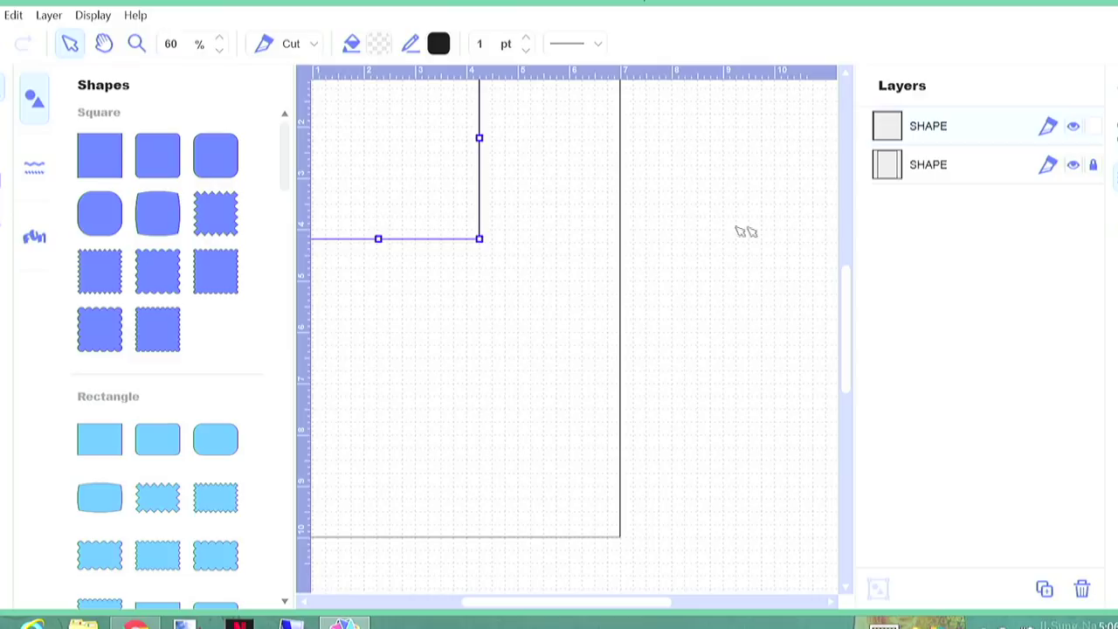
{"action": "left_click_drag", "start_coordinate": [852, 301], "coordinate": [848, 287]}
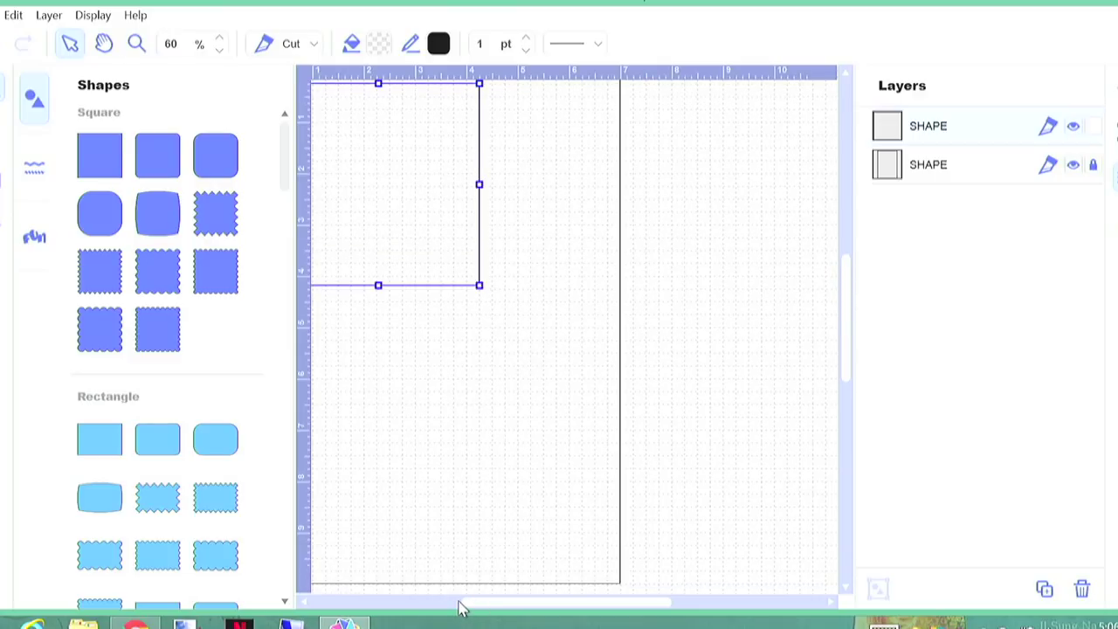
{"action": "left_click_drag", "start_coordinate": [462, 609], "coordinate": [457, 603]}
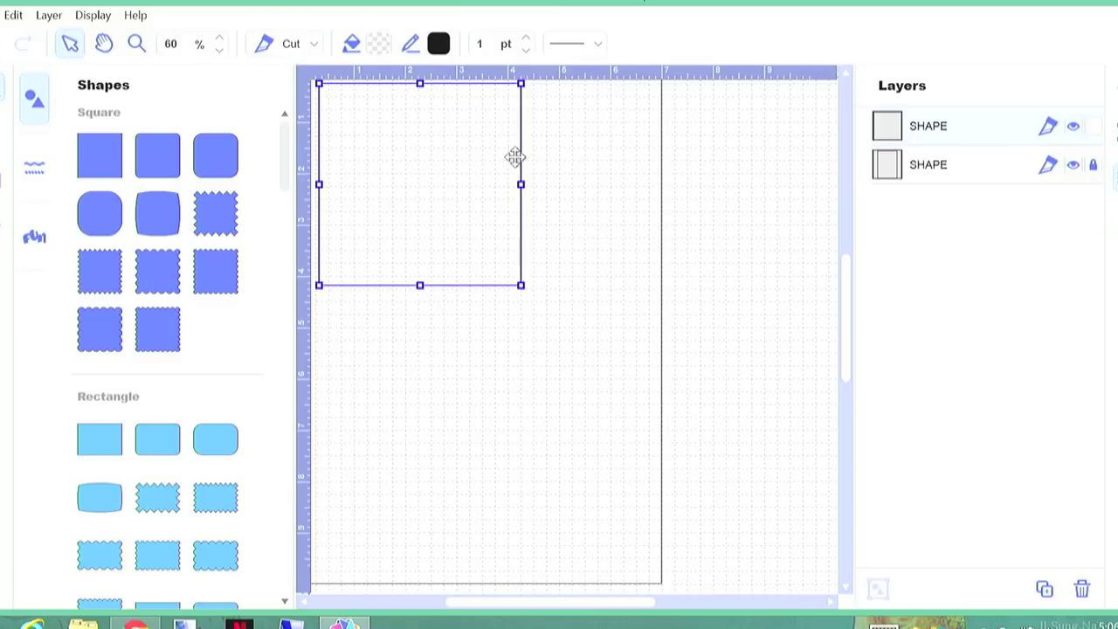
{"action": "left_click_drag", "start_coordinate": [514, 157], "coordinate": [538, 184]}
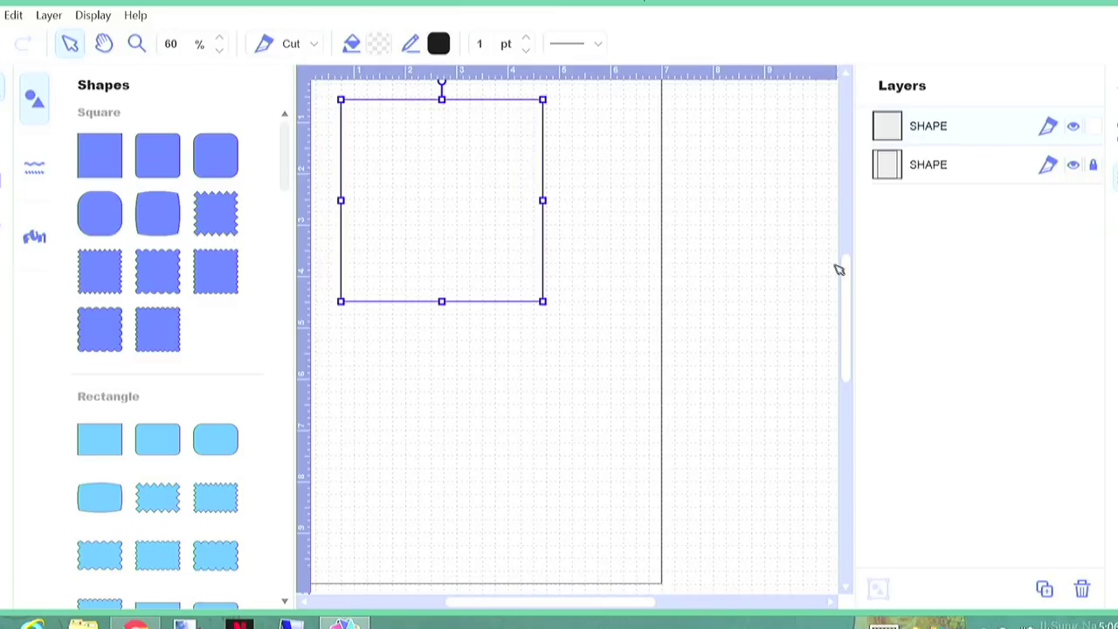
Stretch the new square to fit just inside the card base with a narrow margin
{"action": "scroll", "coordinate": [848, 259], "scroll_direction": "up", "scroll_amount": 3}
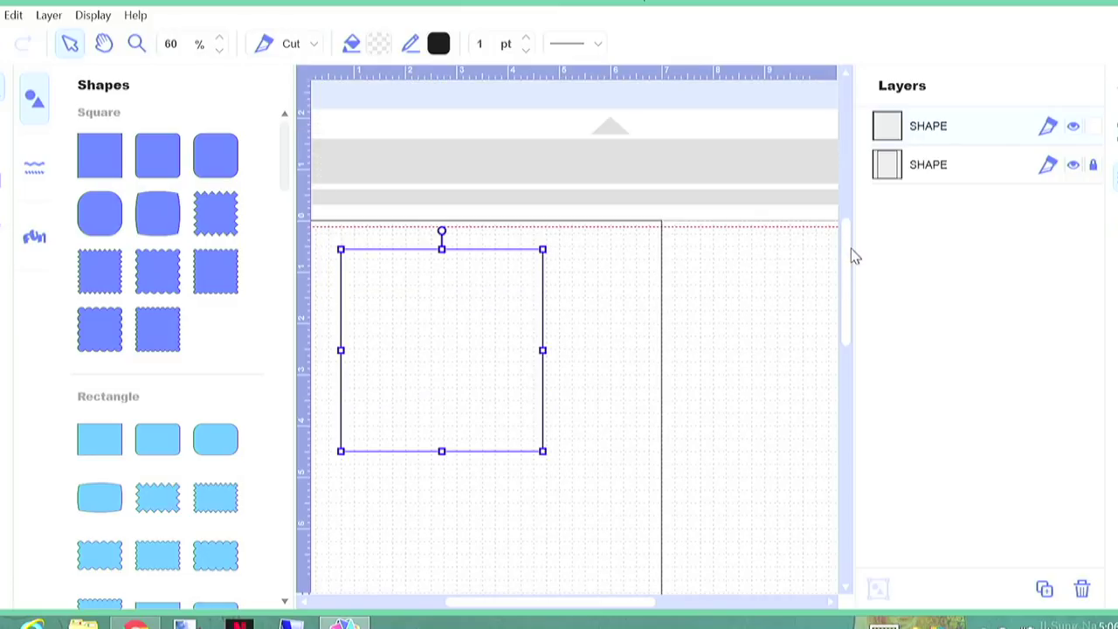
{"action": "scroll", "coordinate": [849, 282], "scroll_direction": "down", "scroll_amount": 3}
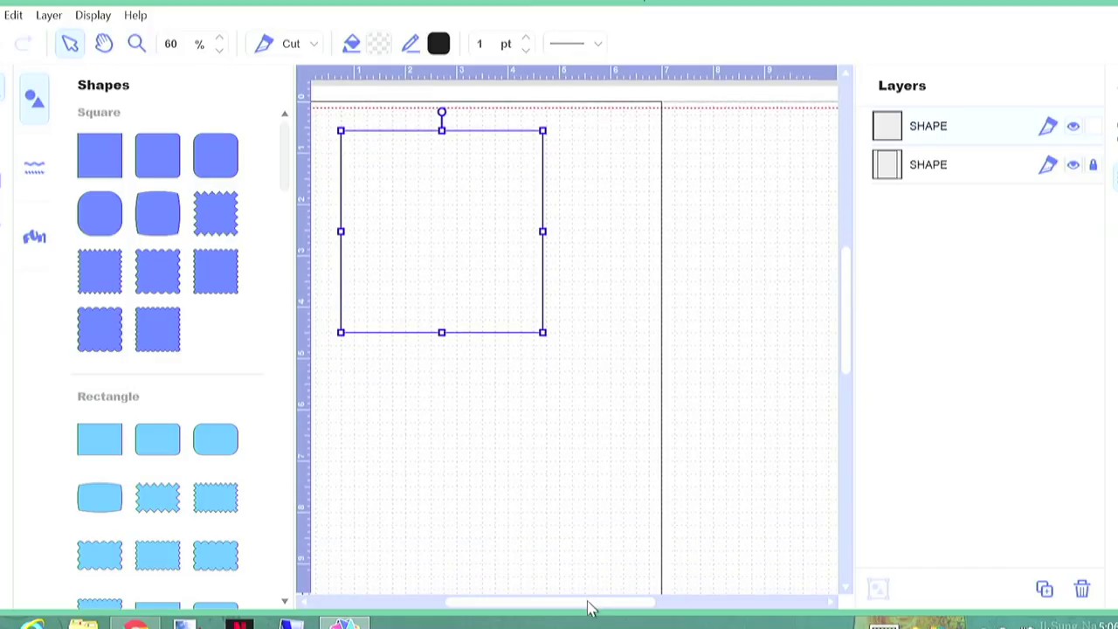
{"action": "left_click_drag", "start_coordinate": [590, 609], "coordinate": [552, 609]}
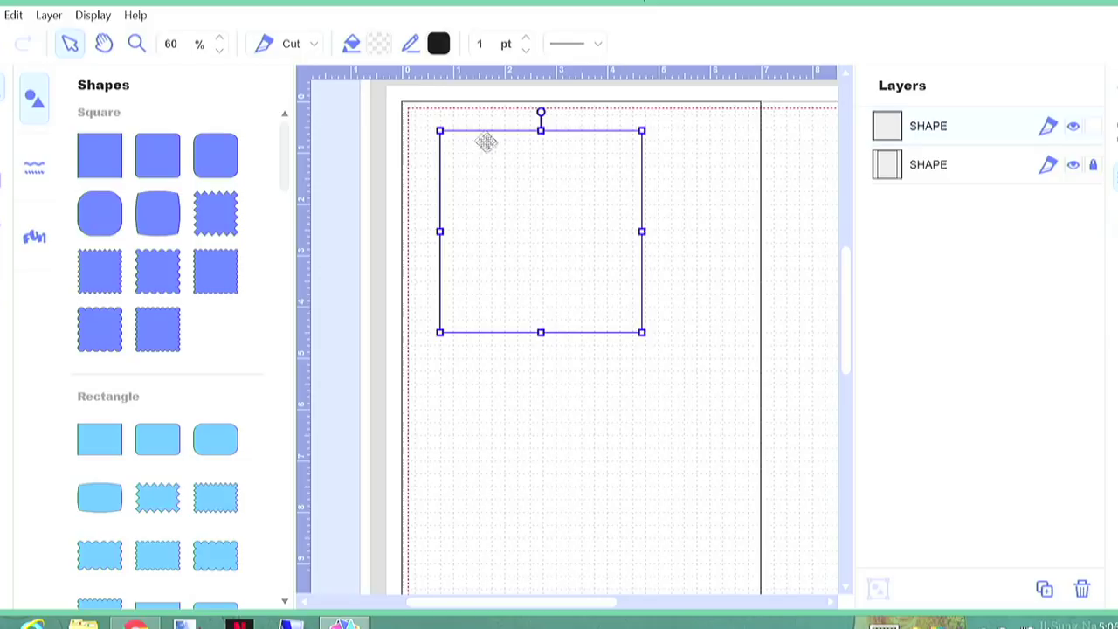
{"action": "left_click_drag", "start_coordinate": [477, 130], "coordinate": [455, 117]}
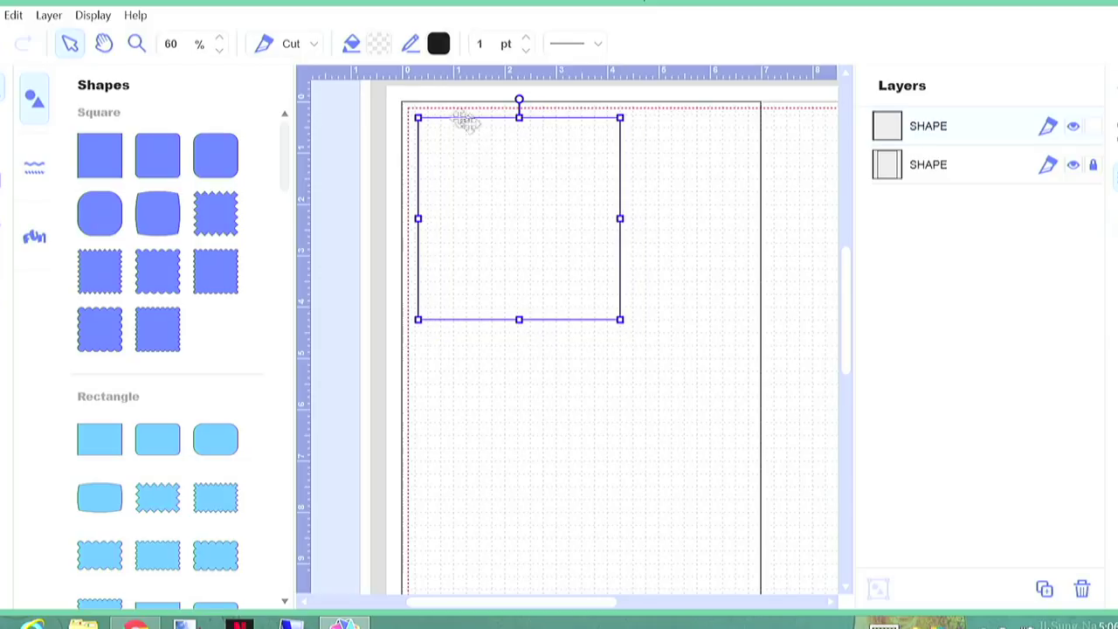
{"action": "left_click_drag", "start_coordinate": [620, 218], "coordinate": [745, 218]}
{"action": "left_click_drag", "start_coordinate": [583, 320], "coordinate": [631, 547]}
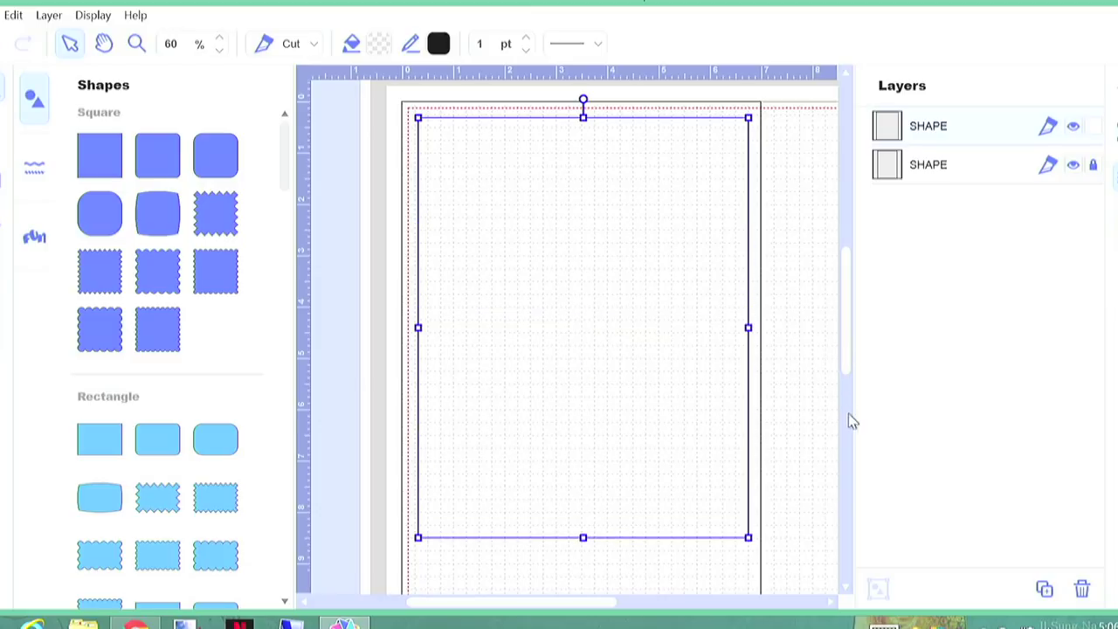
{"action": "scroll", "coordinate": [851, 419], "scroll_direction": "down", "scroll_amount": 5}
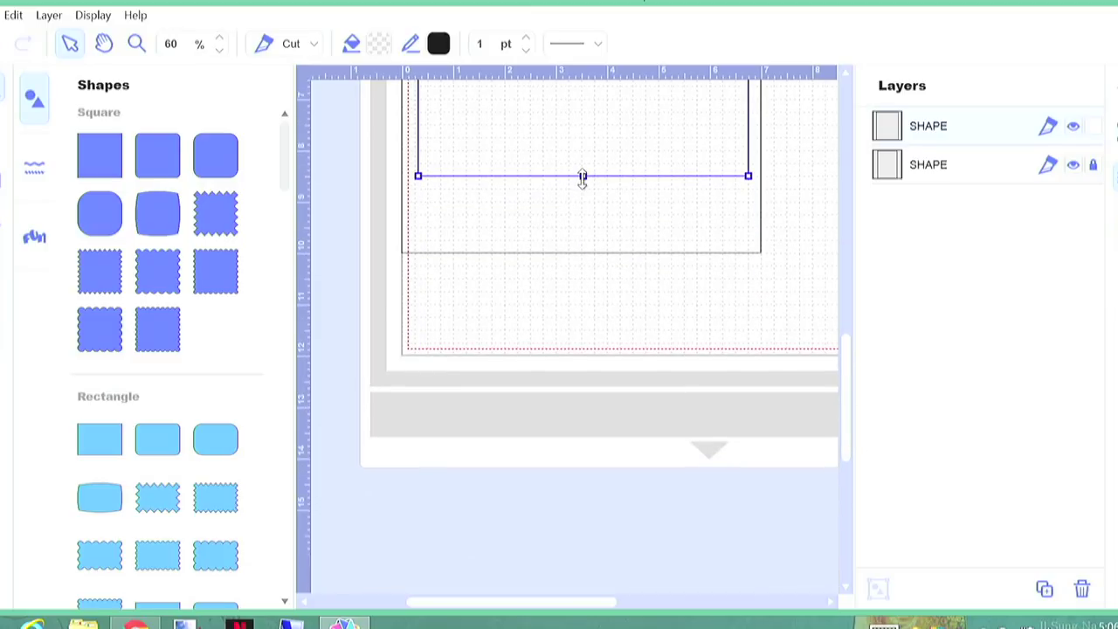
{"action": "left_click_drag", "start_coordinate": [582, 177], "coordinate": [601, 243]}
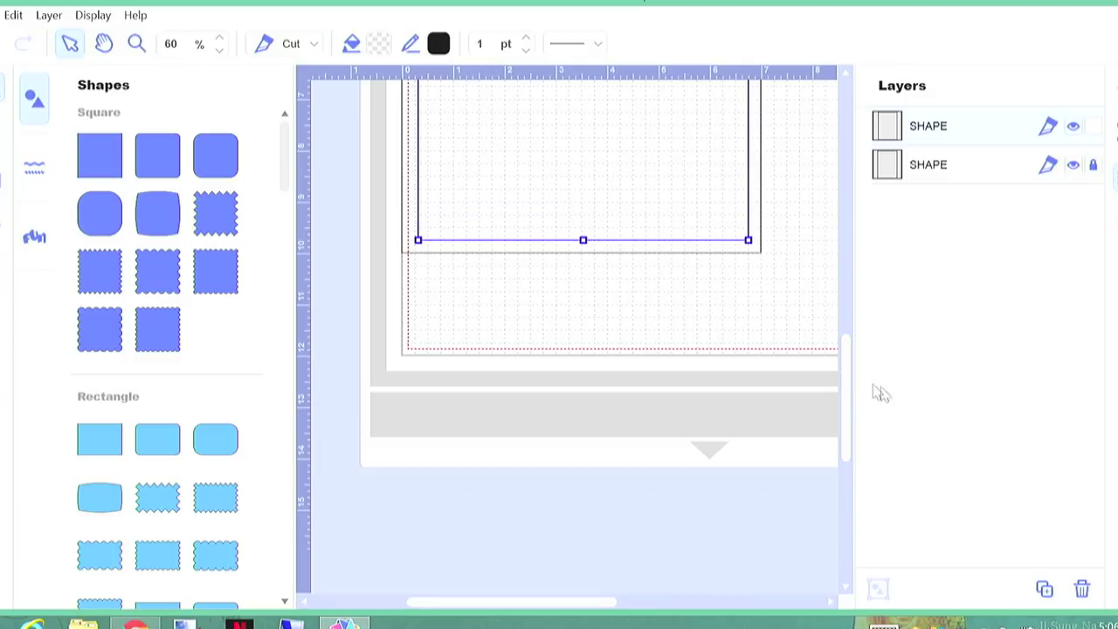
{"action": "left_click_drag", "start_coordinate": [851, 399], "coordinate": [856, 313]}
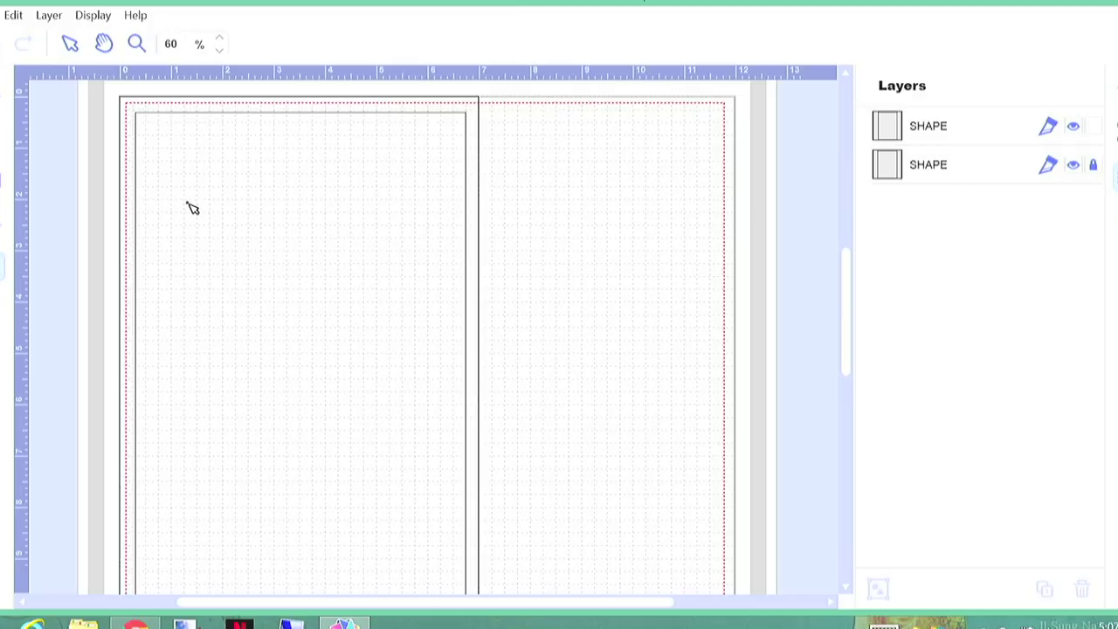
Draw a level horizontal line near the top of the inner rectangle
{"action": "left_click", "coordinate": [183, 199]}
{"action": "left_click", "coordinate": [390, 200]}
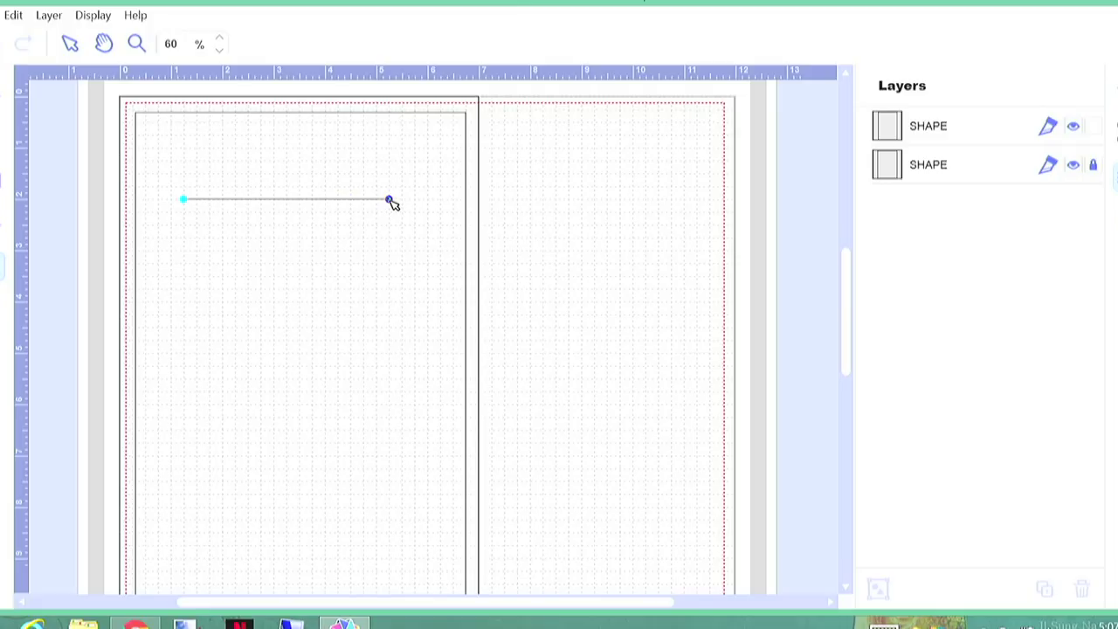
{"action": "left_click_drag", "start_coordinate": [391, 202], "coordinate": [415, 202]}
{"action": "left_click_drag", "start_coordinate": [414, 202], "coordinate": [389, 201]}
{"action": "mouse_move", "coordinate": [383, 211]}
{"action": "left_mouse_down"}
{"action": "mouse_move", "coordinate": [204, 277]}
{"action": "mouse_move", "coordinate": [341, 209]}
{"action": "mouse_move", "coordinate": [387, 193]}
{"action": "mouse_move", "coordinate": [392, 201]}
{"action": "left_mouse_up"}
{"action": "mouse_move", "coordinate": [408, 243]}
{"action": "left_mouse_down"}
{"action": "mouse_move", "coordinate": [369, 224]}
{"action": "mouse_move", "coordinate": [389, 199]}
{"action": "left_mouse_up"}
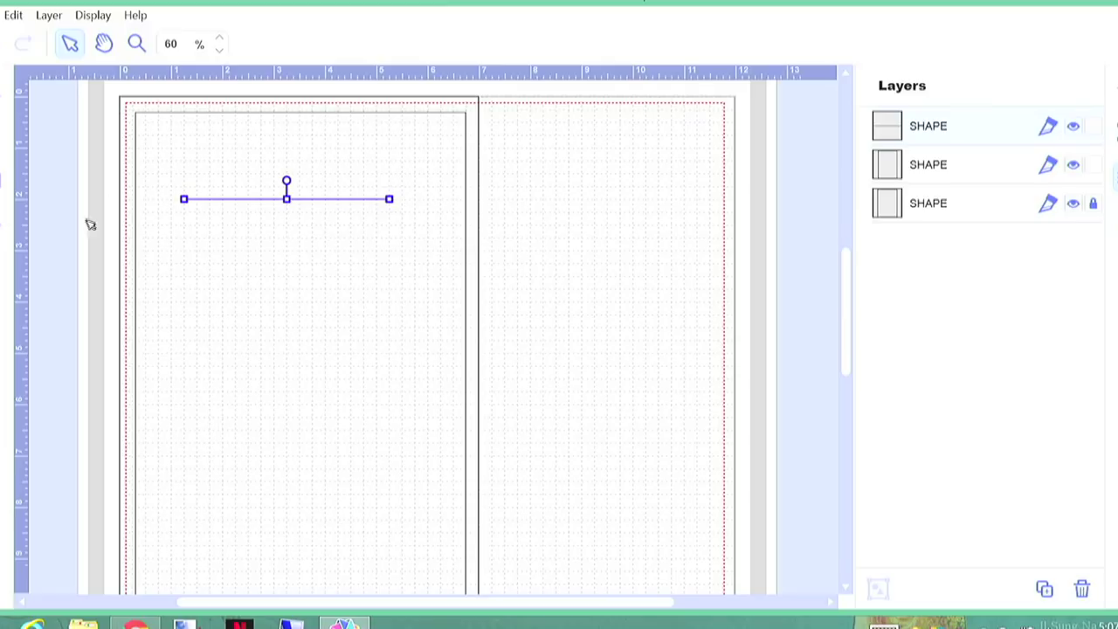
{"action": "key", "text": "Escape"}
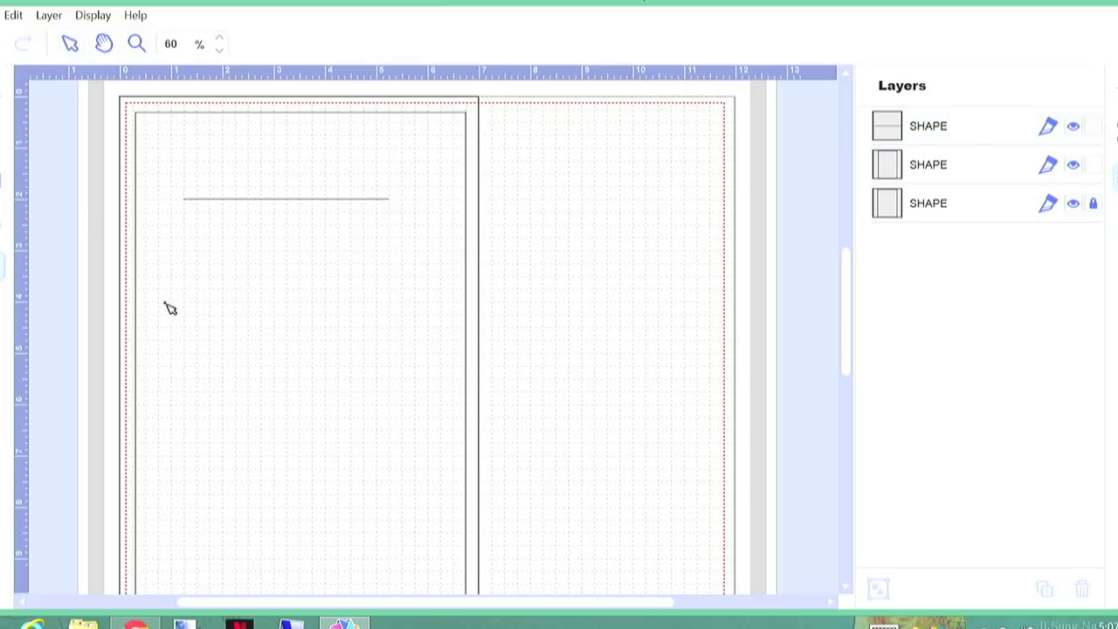
Draw a matching parallel line an inch lower, then begin a line at the top line's left end
{"action": "left_click", "coordinate": [184, 251]}
{"action": "left_click", "coordinate": [388, 251]}
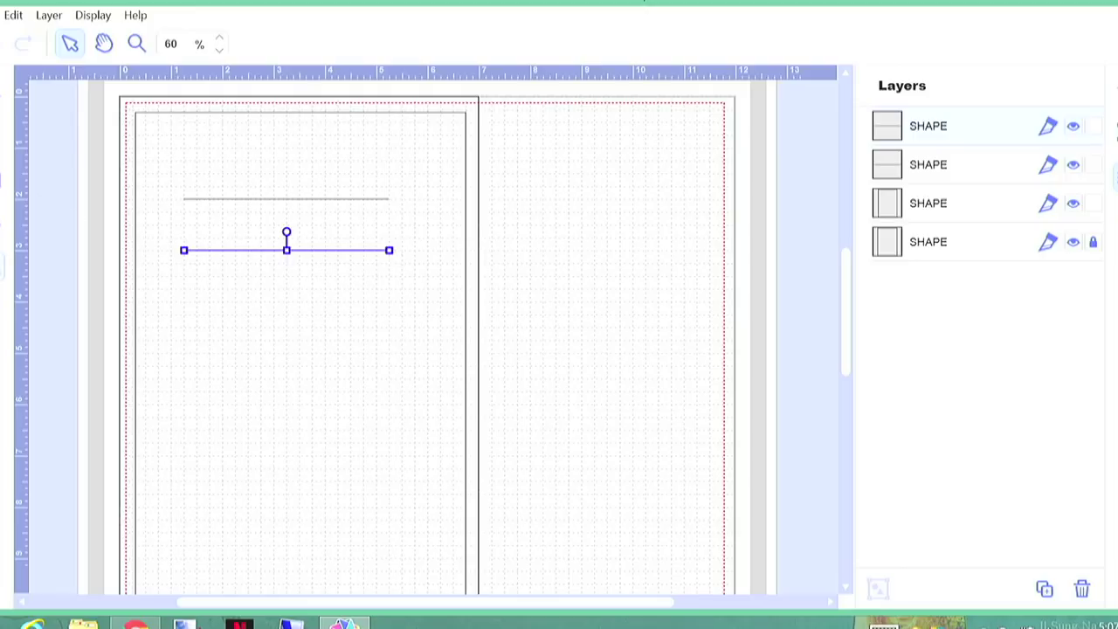
{"action": "key", "text": "Escape"}
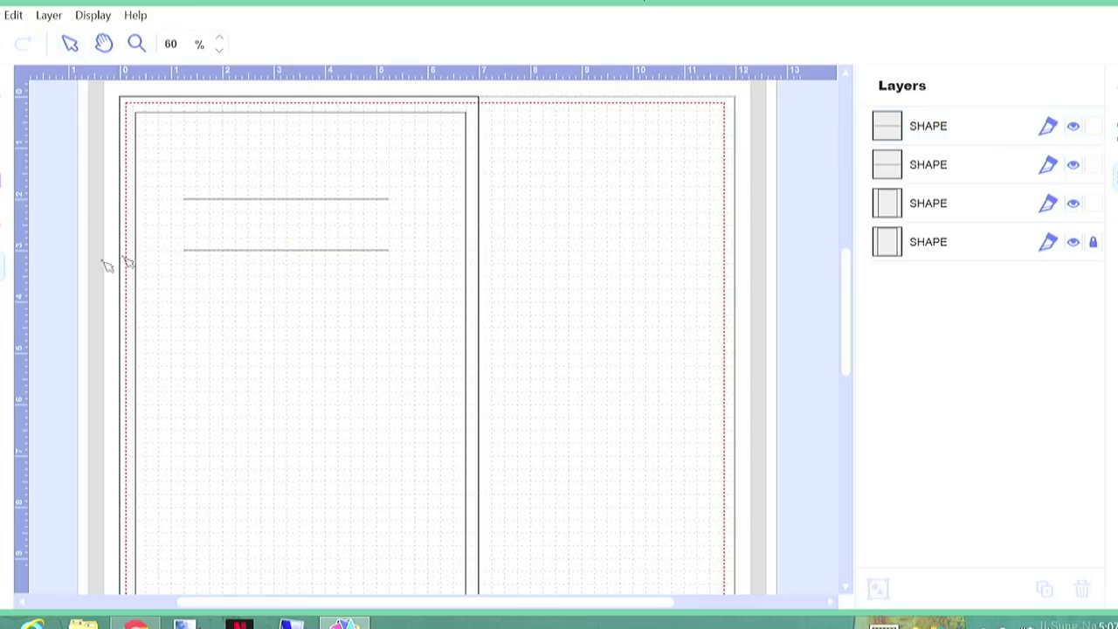
{"action": "left_click", "coordinate": [183, 199]}
Close the window frame with left, right and bottom lines forming a box
{"action": "left_click", "coordinate": [183, 403]}
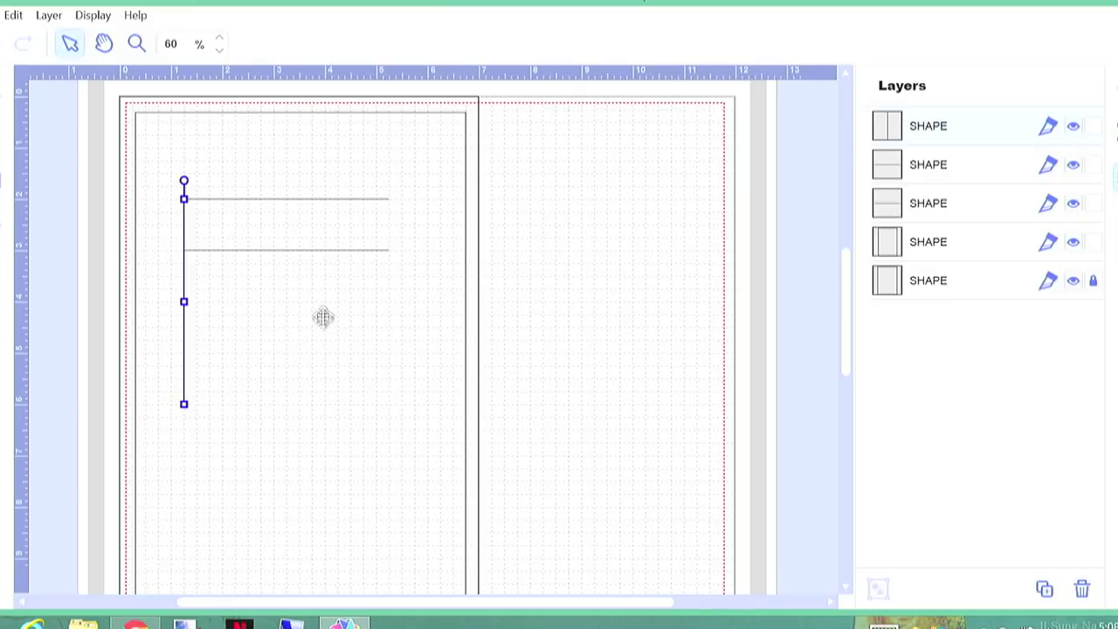
{"action": "left_click", "coordinate": [175, 253]}
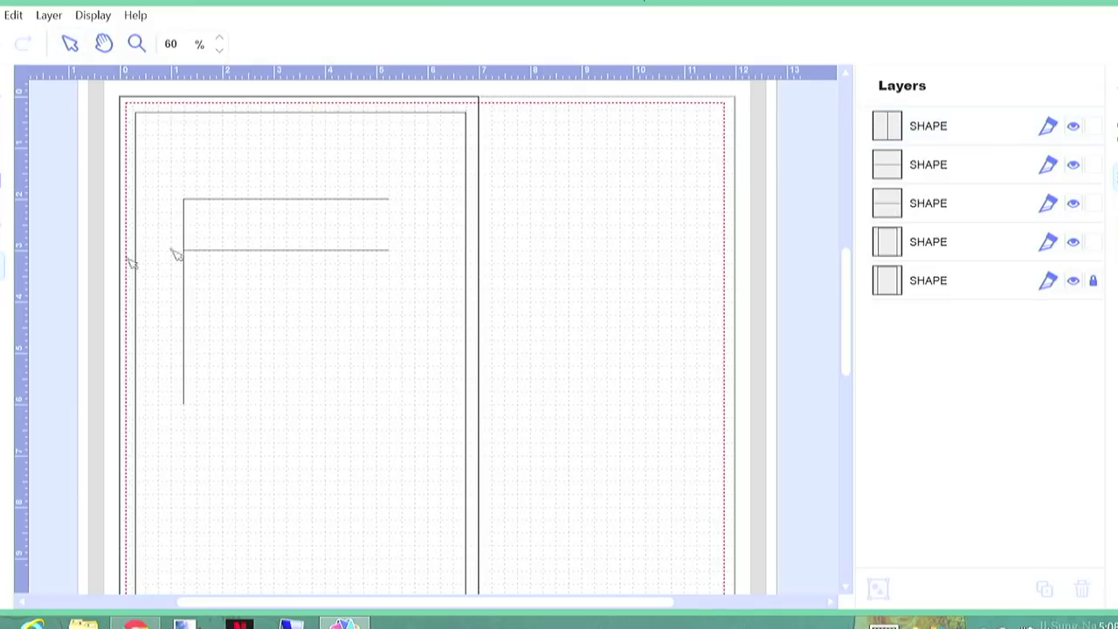
{"action": "left_click", "coordinate": [389, 200]}
{"action": "left_click", "coordinate": [390, 404]}
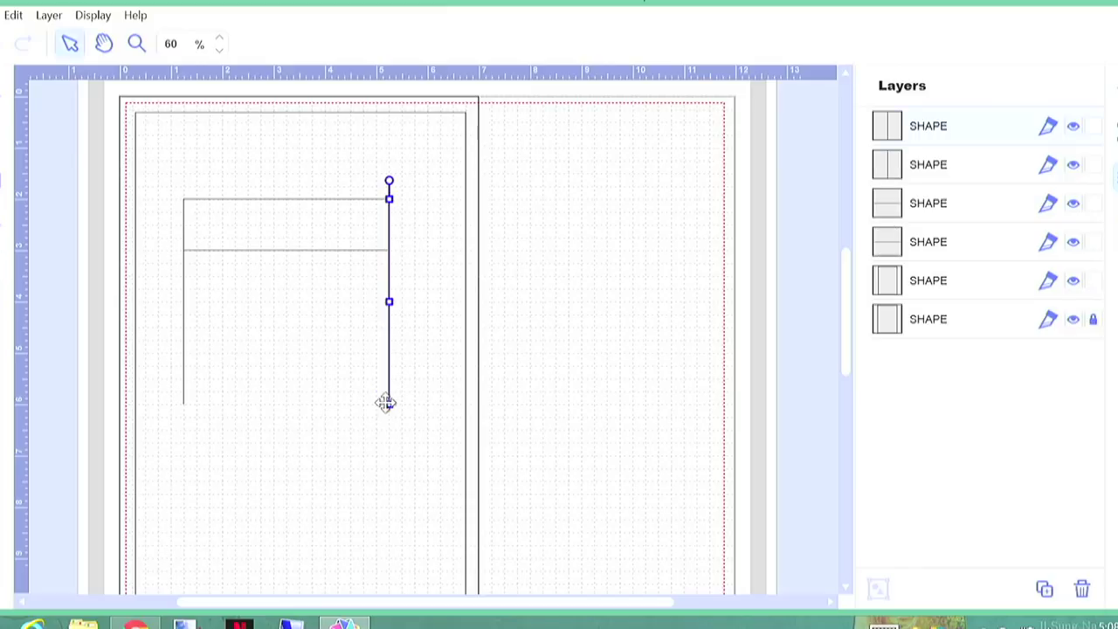
{"action": "left_click", "coordinate": [48, 323]}
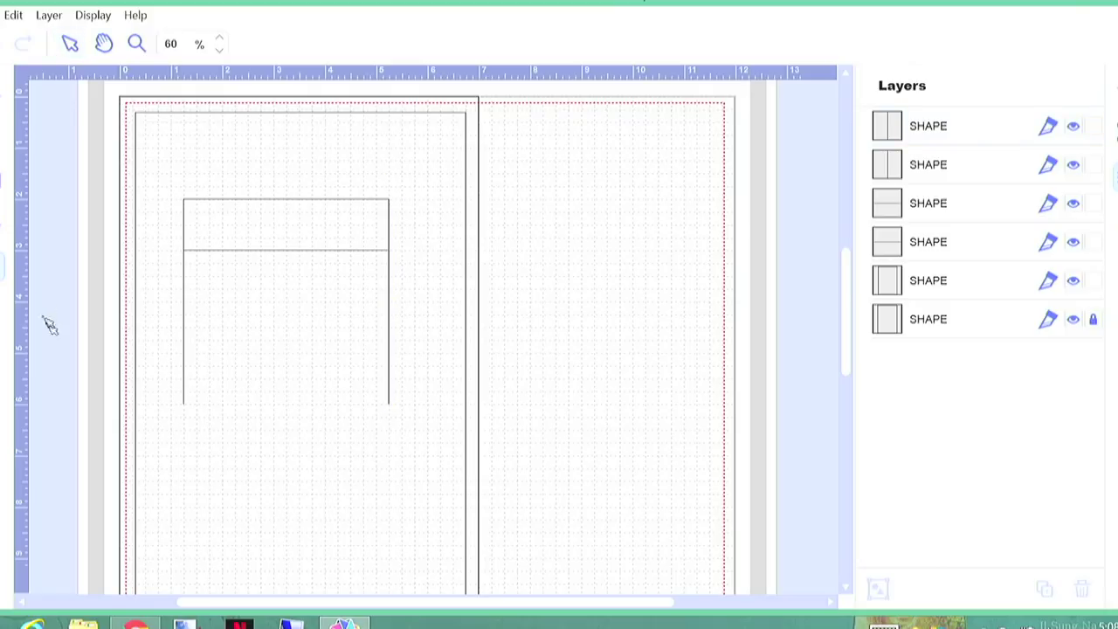
{"action": "left_click", "coordinate": [184, 405]}
{"action": "left_click", "coordinate": [390, 405]}
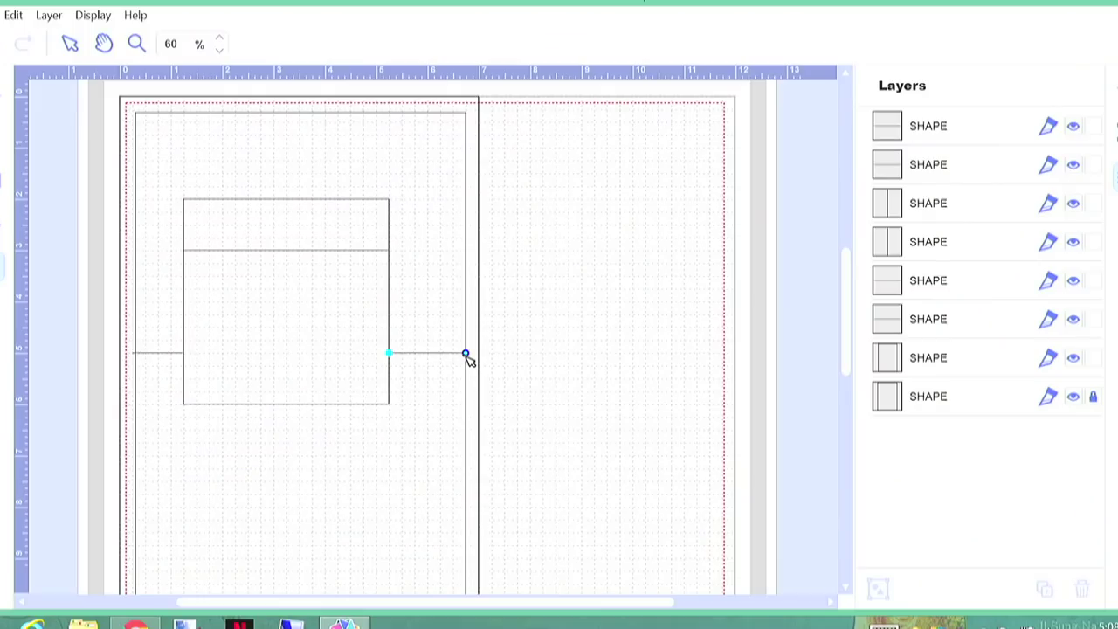
Finish the right connector line to the inner rectangle and show its position and size
{"action": "left_click", "coordinate": [463, 353]}
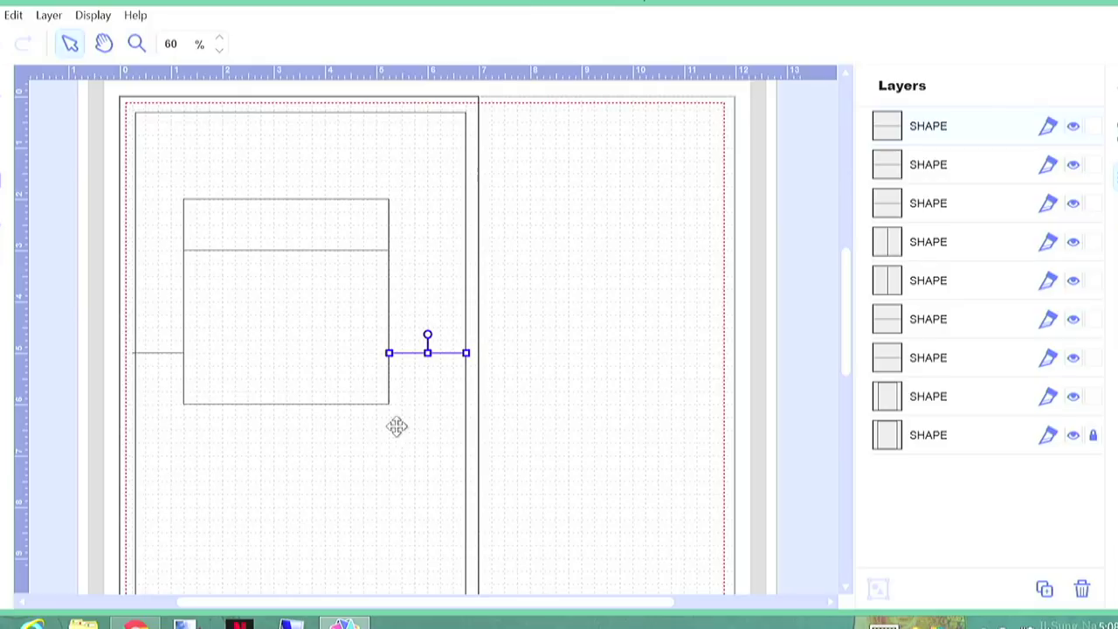
{"action": "left_click", "coordinate": [1048, 126]}
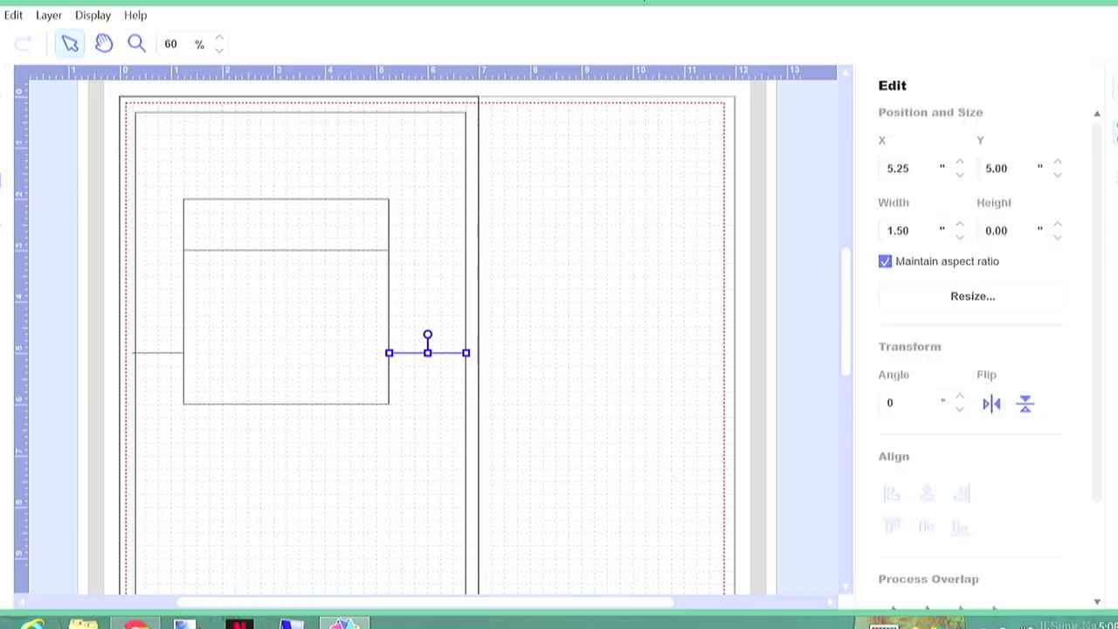
{"action": "left_click", "coordinate": [1106, 306]}
Give the right and left connector lines and the box's top edge a dashed pattern
{"action": "left_click", "coordinate": [1056, 362]}
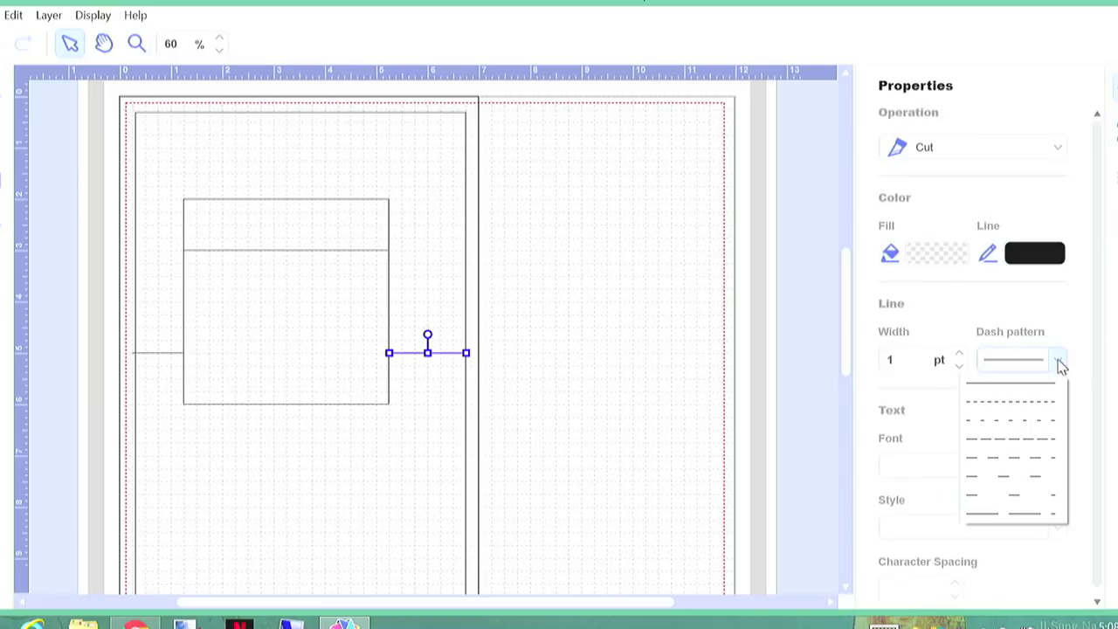
{"action": "left_click", "coordinate": [1046, 423]}
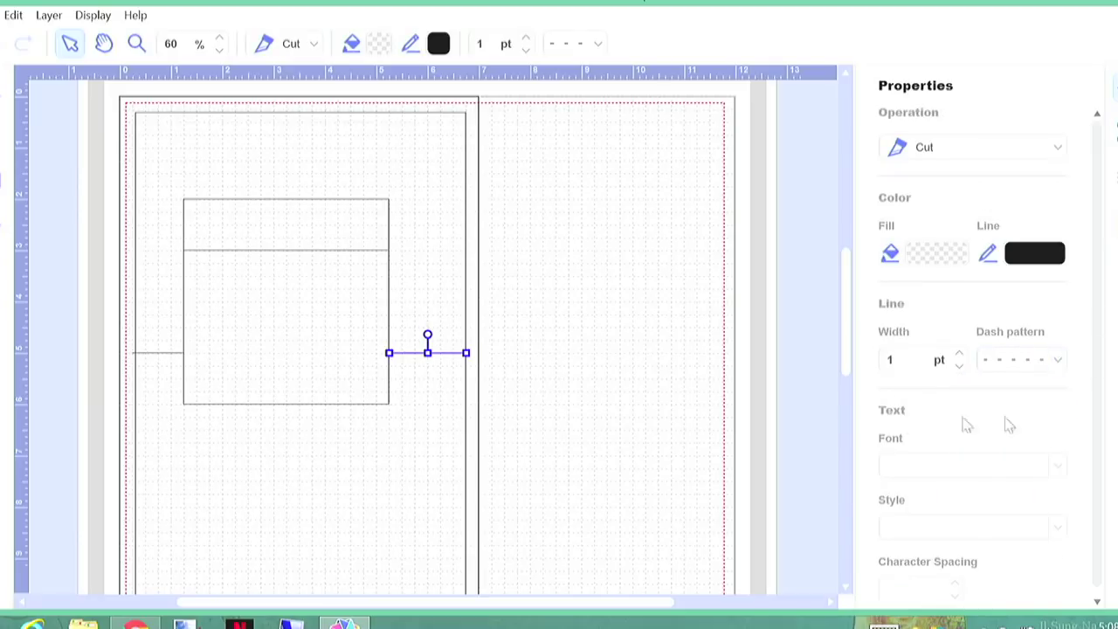
{"action": "left_click", "coordinate": [161, 353]}
{"action": "left_click", "coordinate": [1056, 360]}
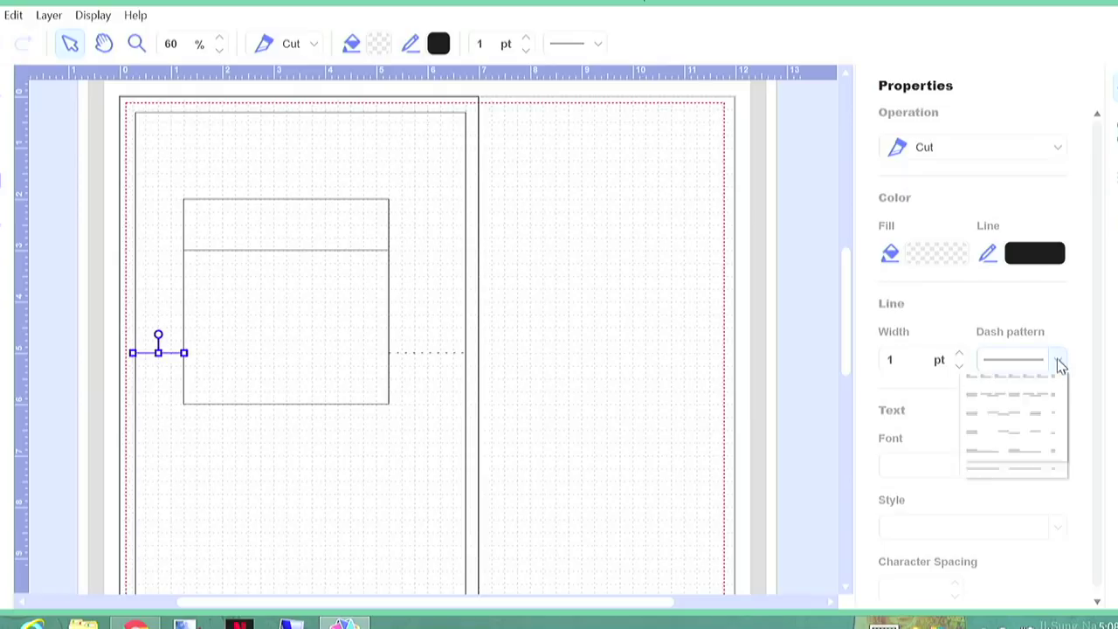
{"action": "left_click", "coordinate": [1047, 420]}
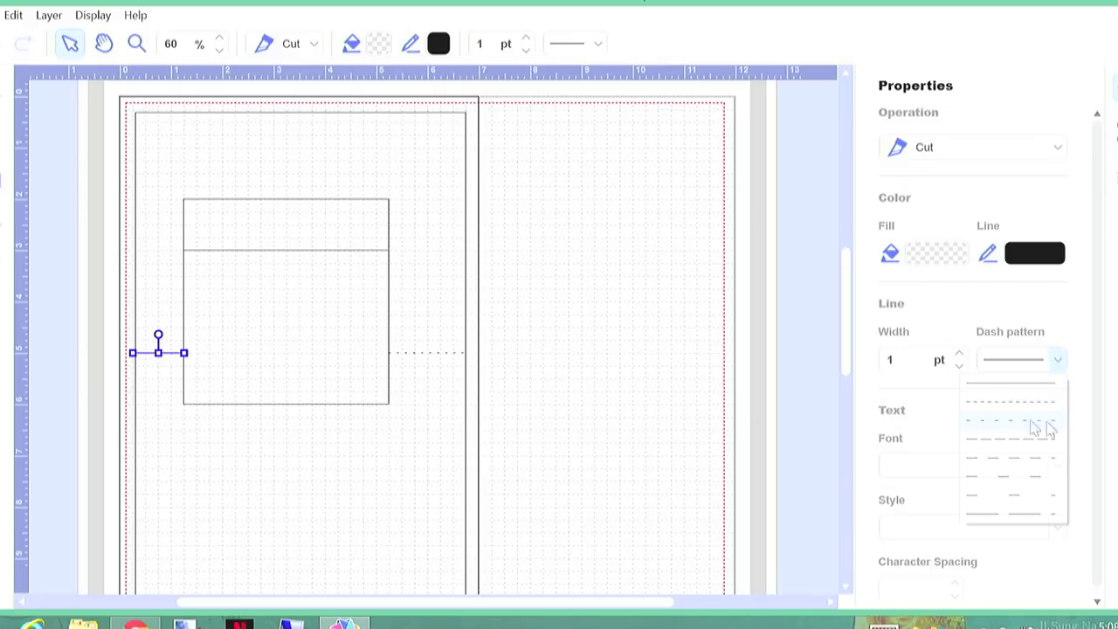
{"action": "left_click", "coordinate": [259, 199]}
{"action": "left_click", "coordinate": [1058, 360]}
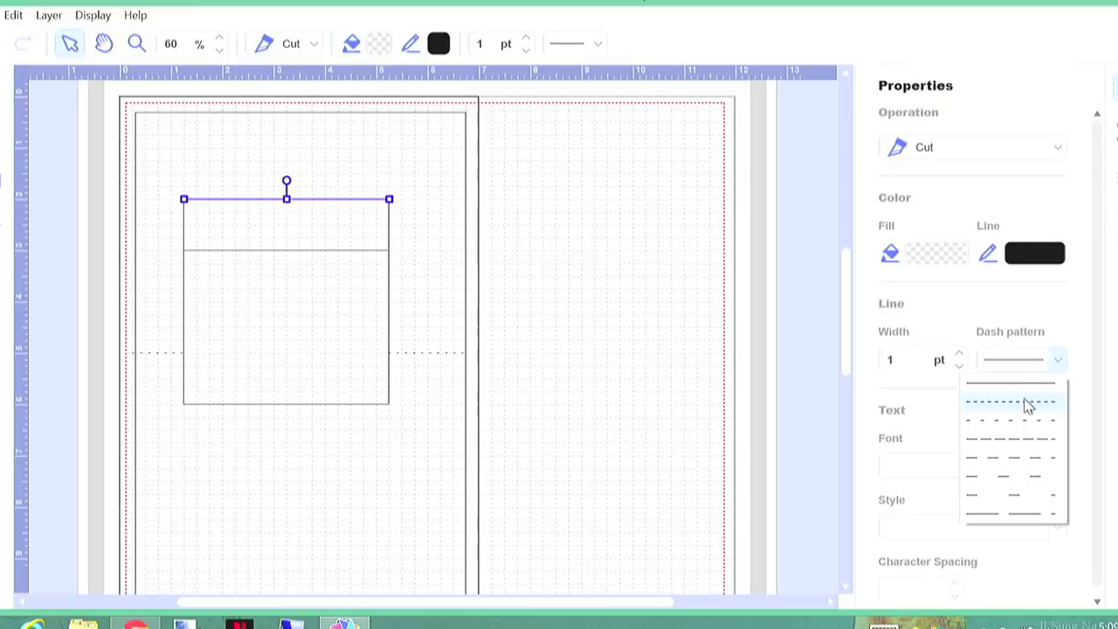
{"action": "left_click", "coordinate": [1025, 423]}
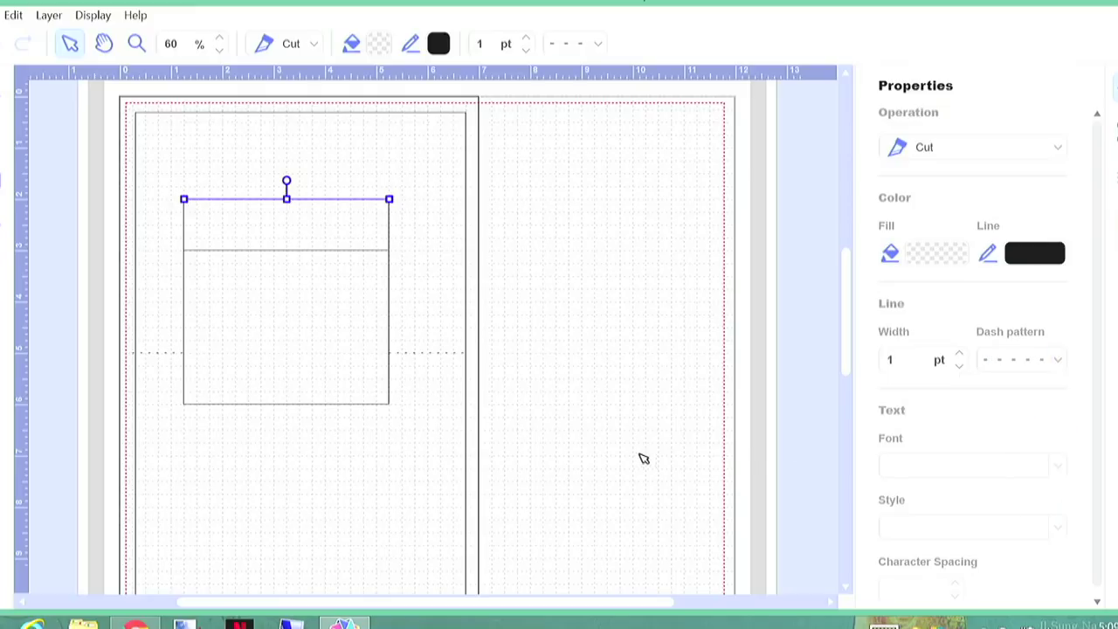
Lock the outer card rectangle and both vertical sides of the window in Layers
{"action": "left_click", "coordinate": [285, 252]}
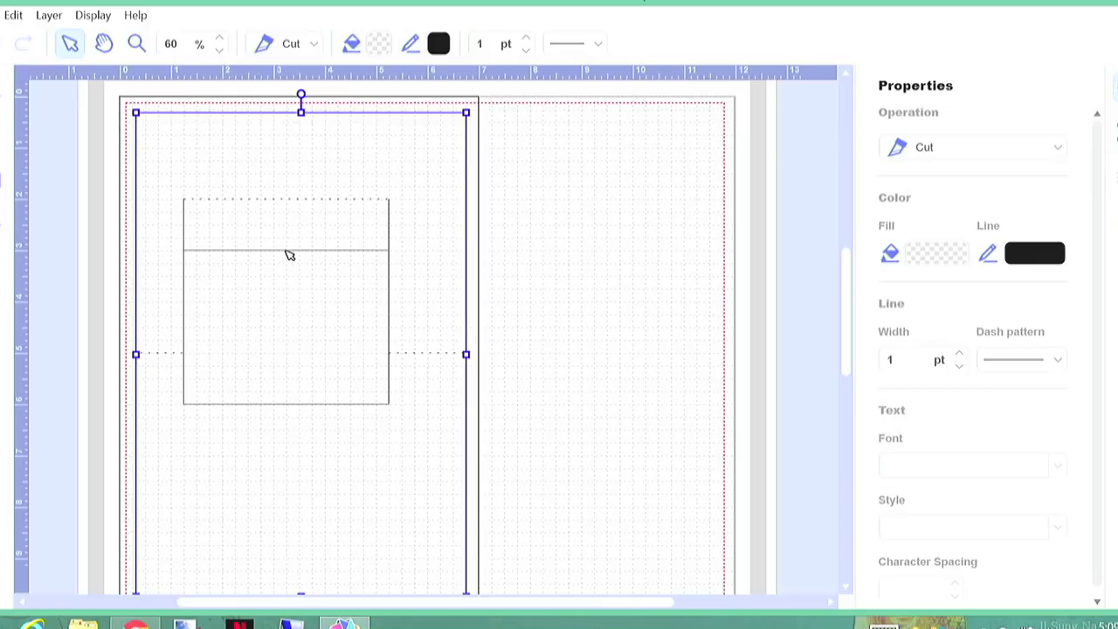
{"action": "double_click", "coordinate": [289, 255]}
{"action": "left_click", "coordinate": [286, 249]}
{"action": "left_click", "coordinate": [286, 249]}
{"action": "double_click", "coordinate": [289, 256]}
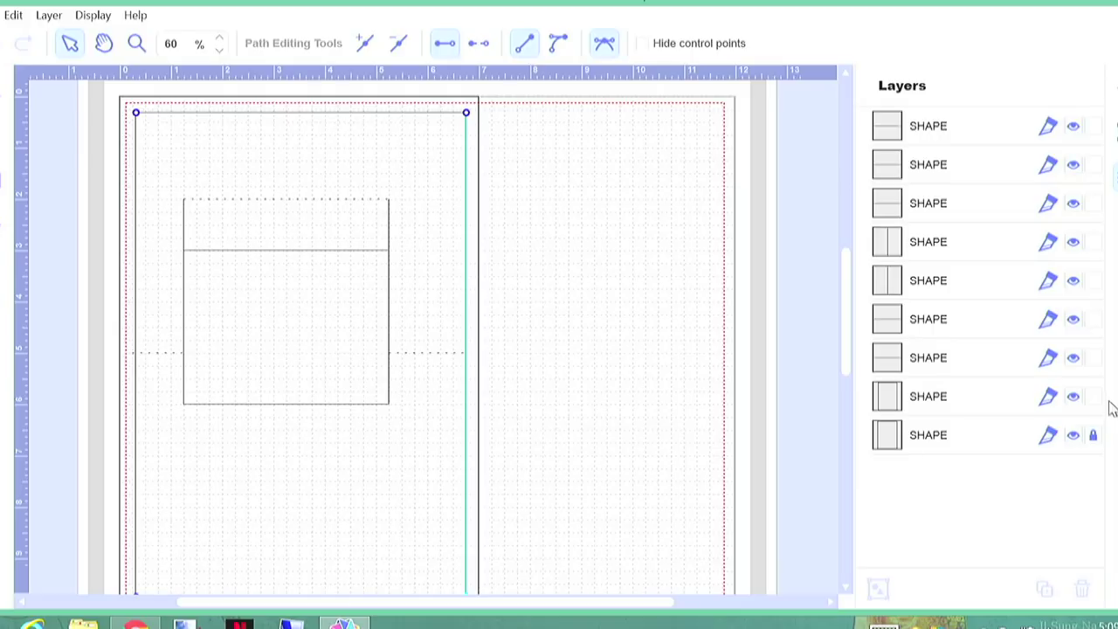
{"action": "left_click", "coordinate": [1093, 398]}
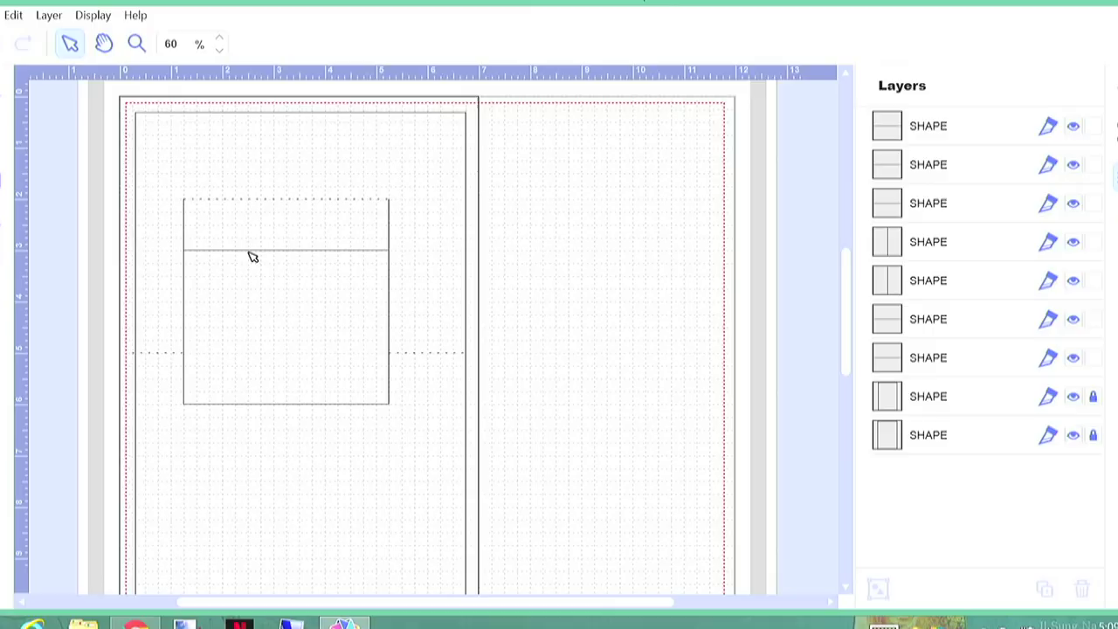
{"action": "left_click_drag", "start_coordinate": [429, 279], "coordinate": [404, 259]}
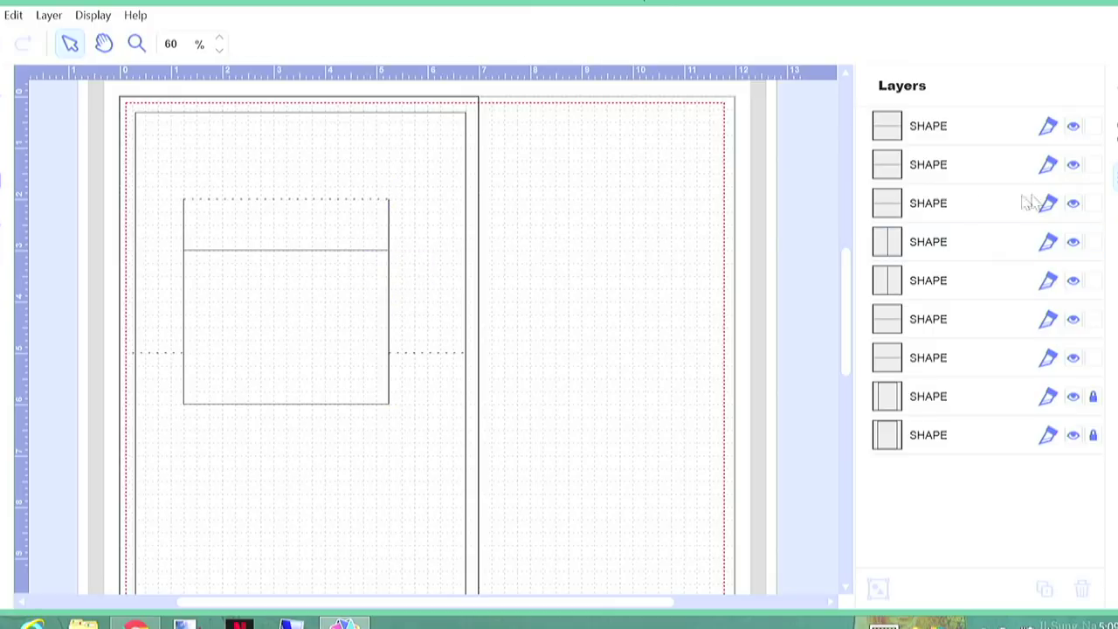
{"action": "left_click", "coordinate": [1093, 242]}
{"action": "left_click", "coordinate": [1093, 280]}
Make the box's middle and bottom horizontal lines dashed
{"action": "left_click_drag", "start_coordinate": [444, 282], "coordinate": [320, 253]}
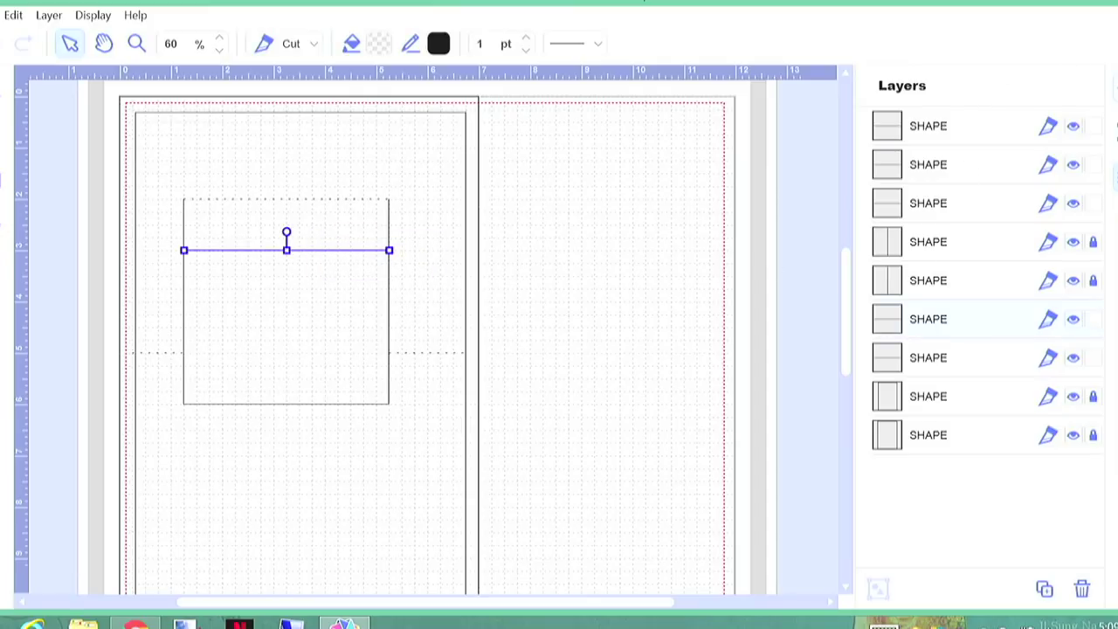
{"action": "left_click", "coordinate": [1058, 361]}
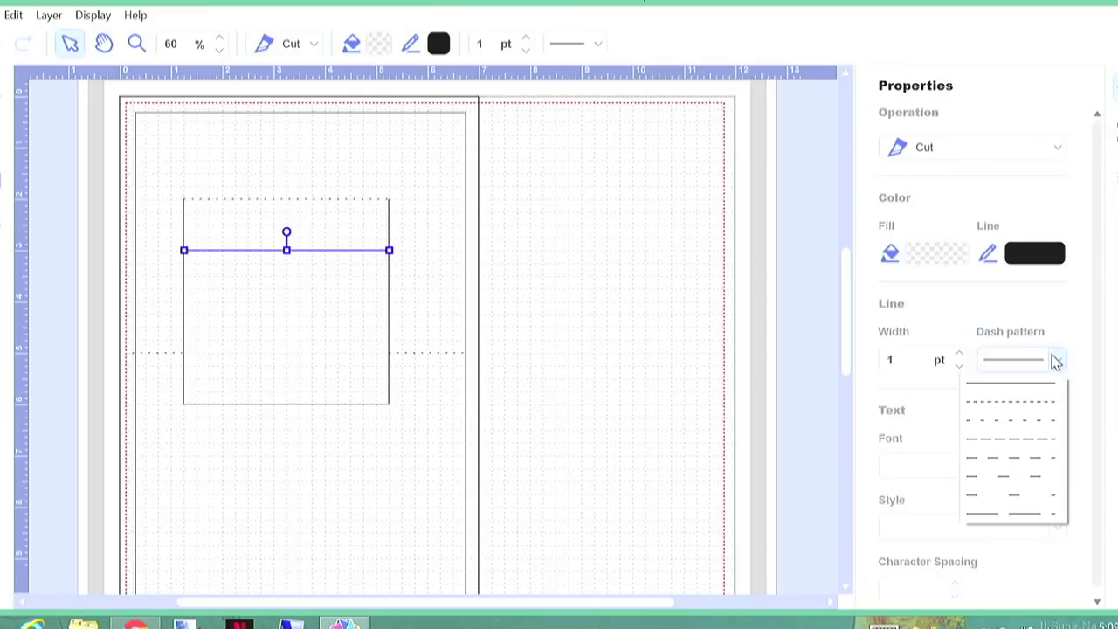
{"action": "left_click", "coordinate": [1052, 419]}
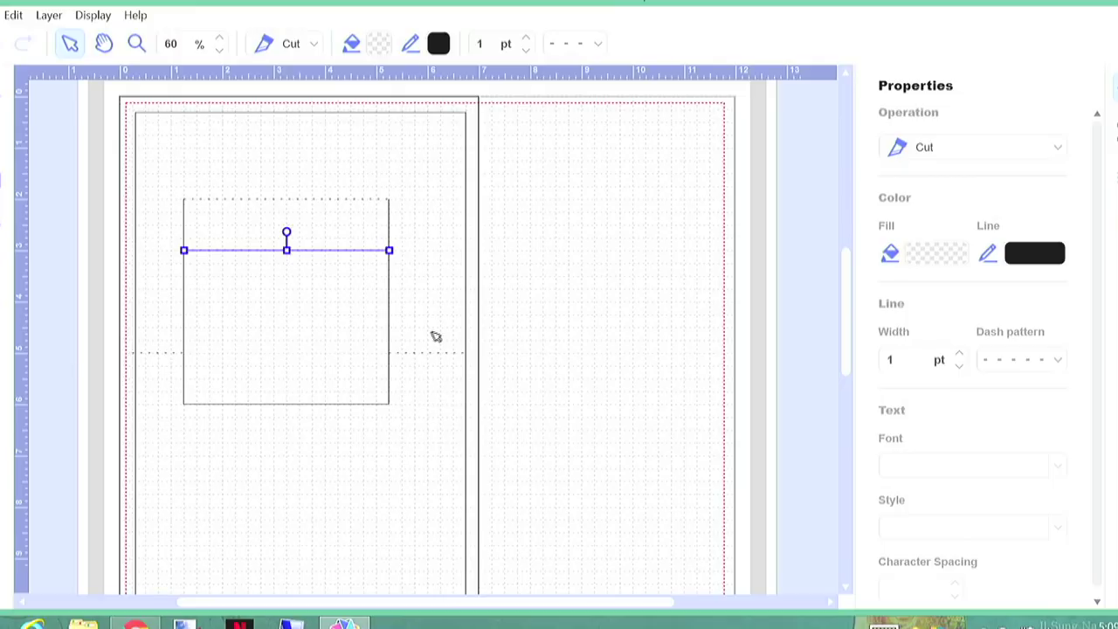
{"action": "left_click", "coordinate": [381, 387]}
{"action": "left_click_drag", "start_coordinate": [404, 447], "coordinate": [358, 401]}
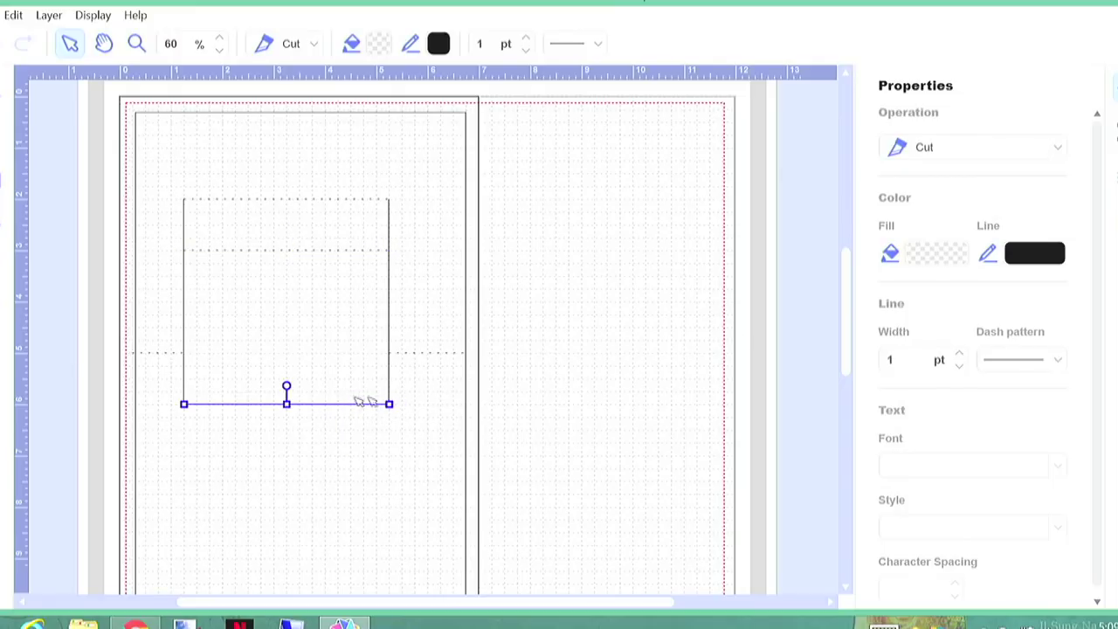
{"action": "left_click", "coordinate": [1057, 356]}
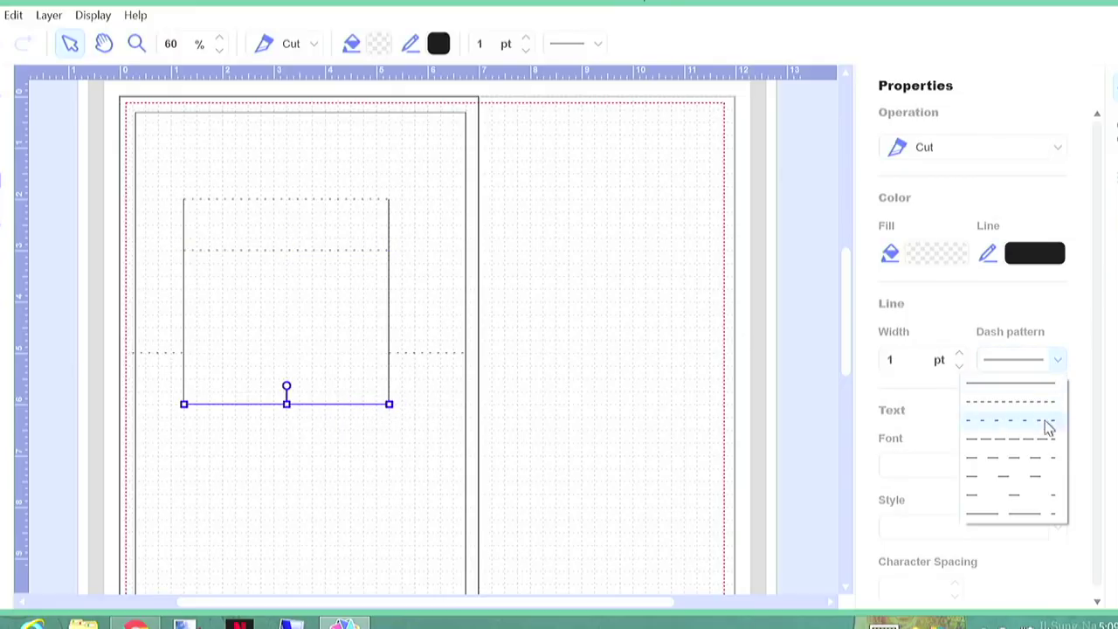
{"action": "left_click", "coordinate": [1049, 421]}
{"action": "left_click", "coordinate": [626, 380]}
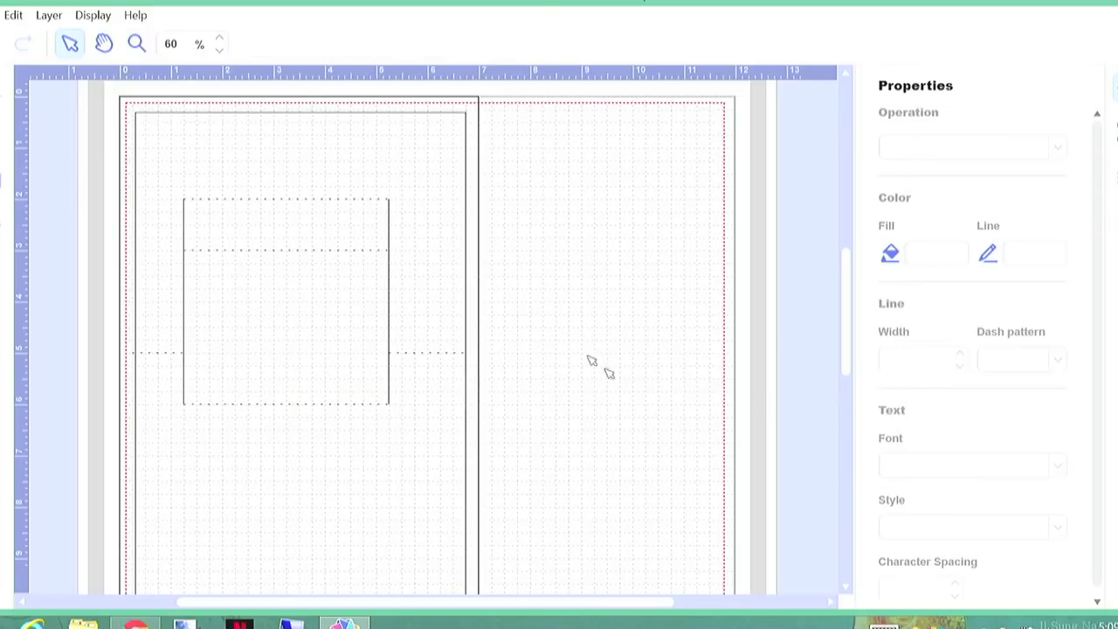
Save the design with Save As as the project file 'Base' in Documents
{"action": "left_click", "coordinate": [1, 15]}
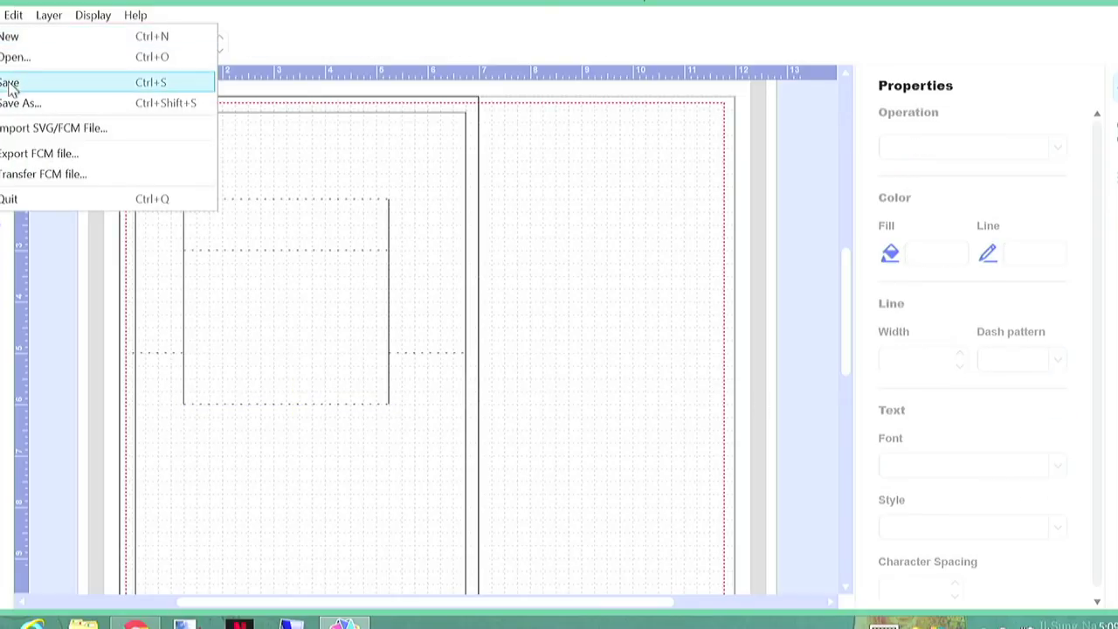
{"action": "left_click", "coordinate": [20, 105]}
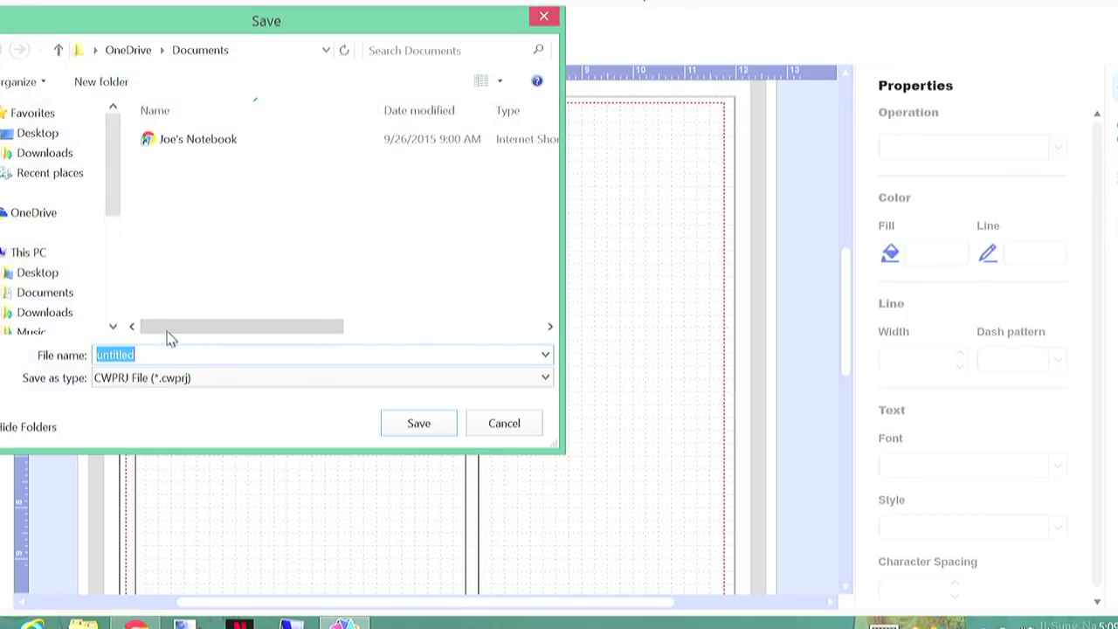
{"action": "scroll", "coordinate": [109, 297], "scroll_direction": "down", "scroll_amount": 3}
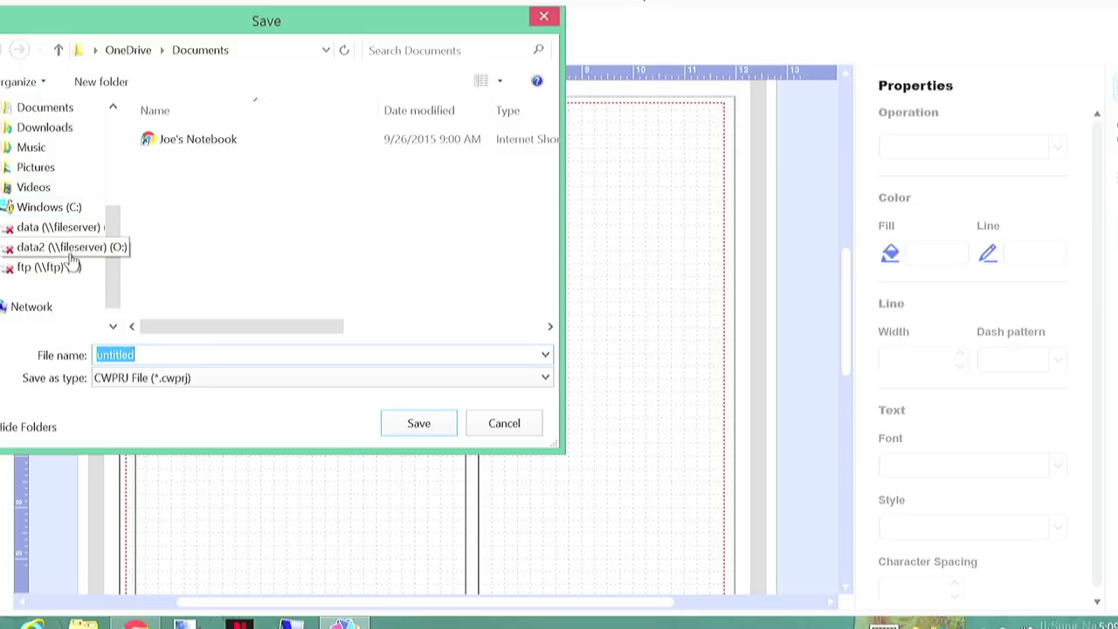
{"action": "type", "text": "Bae"}
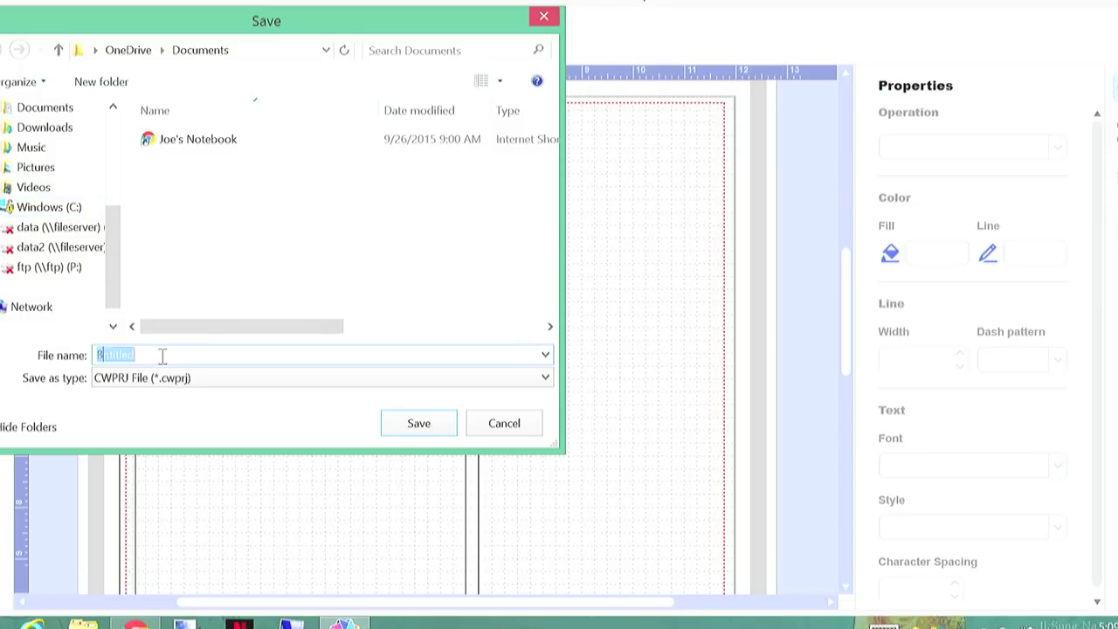
{"action": "type", "text": "e"}
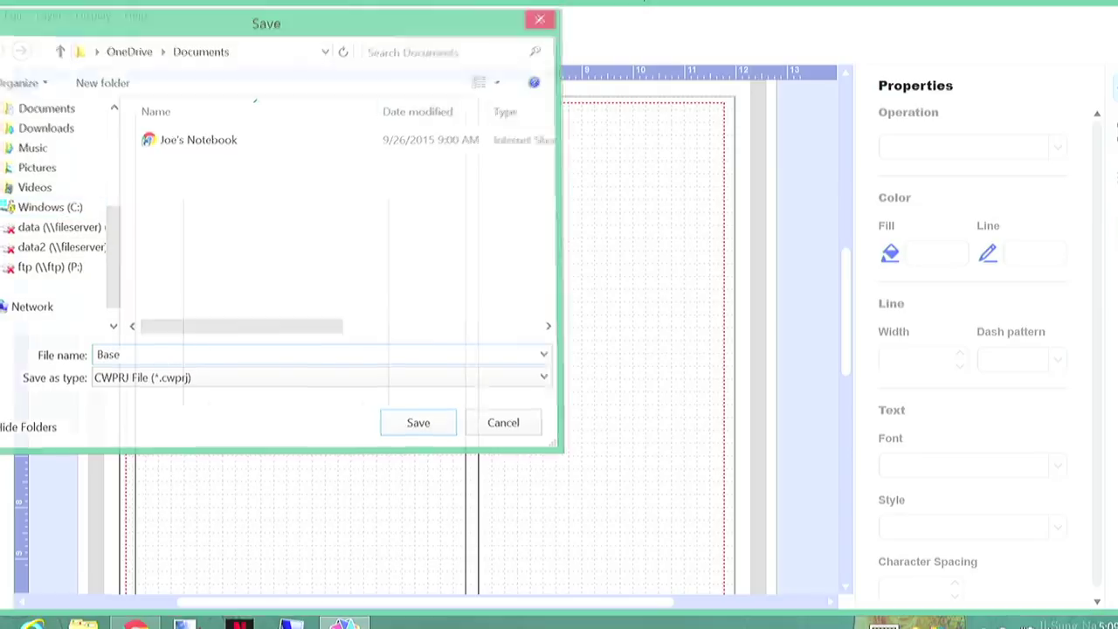
{"action": "key", "text": "Return"}
{"action": "left_click", "coordinate": [1, 15]}
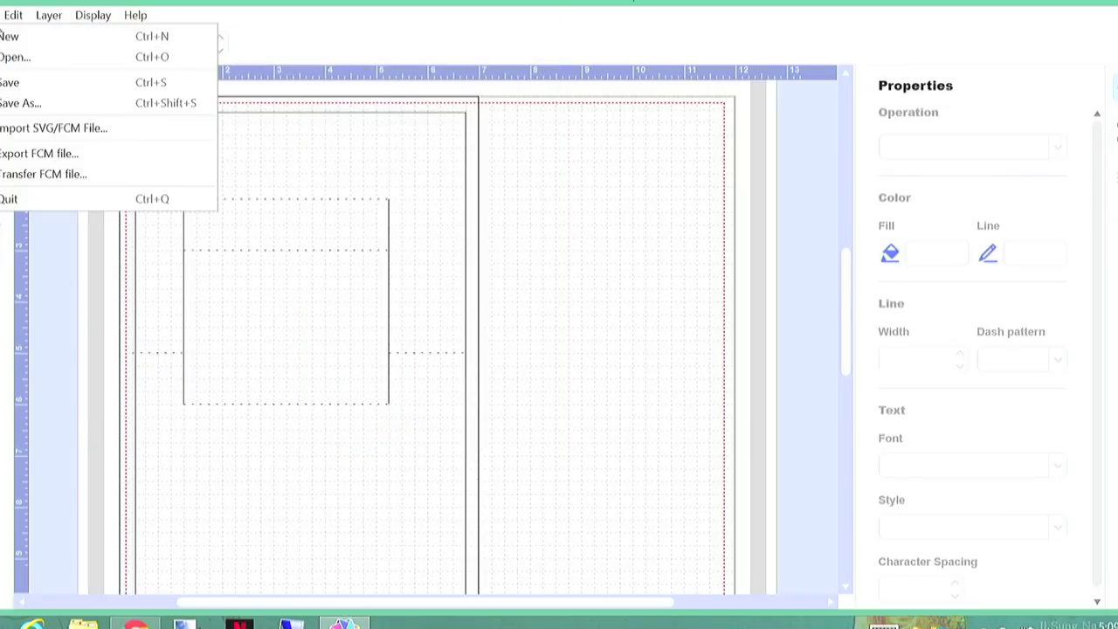
Start a new document and import 'Inside Window Frame' from the Desktop's Brother Kirigami folder
{"action": "left_click", "coordinate": [8, 36]}
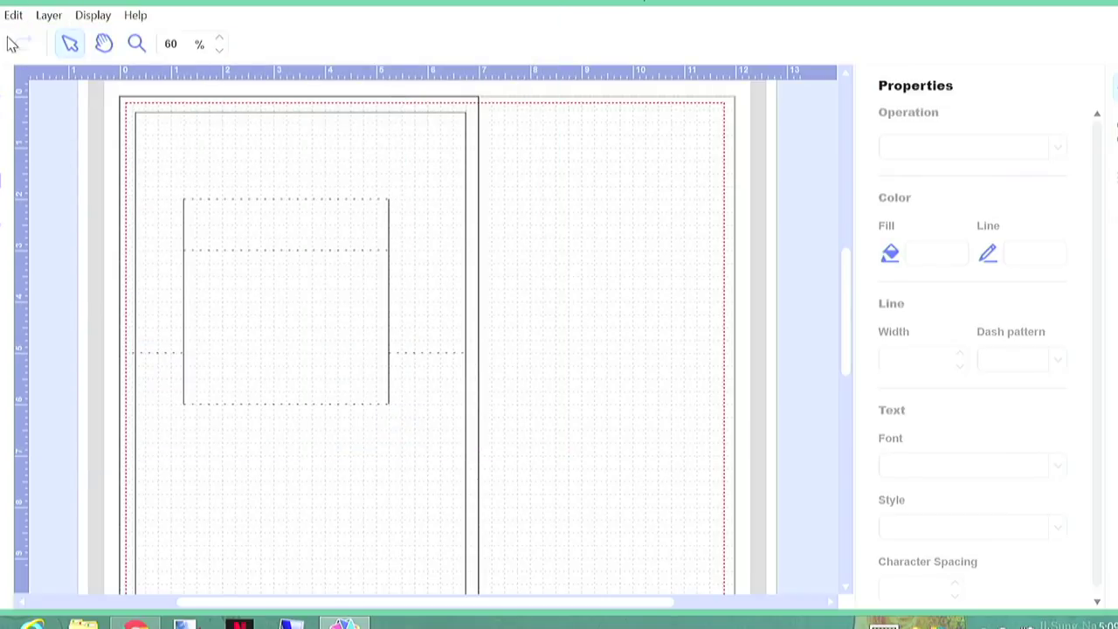
{"action": "left_click", "coordinate": [2, 15]}
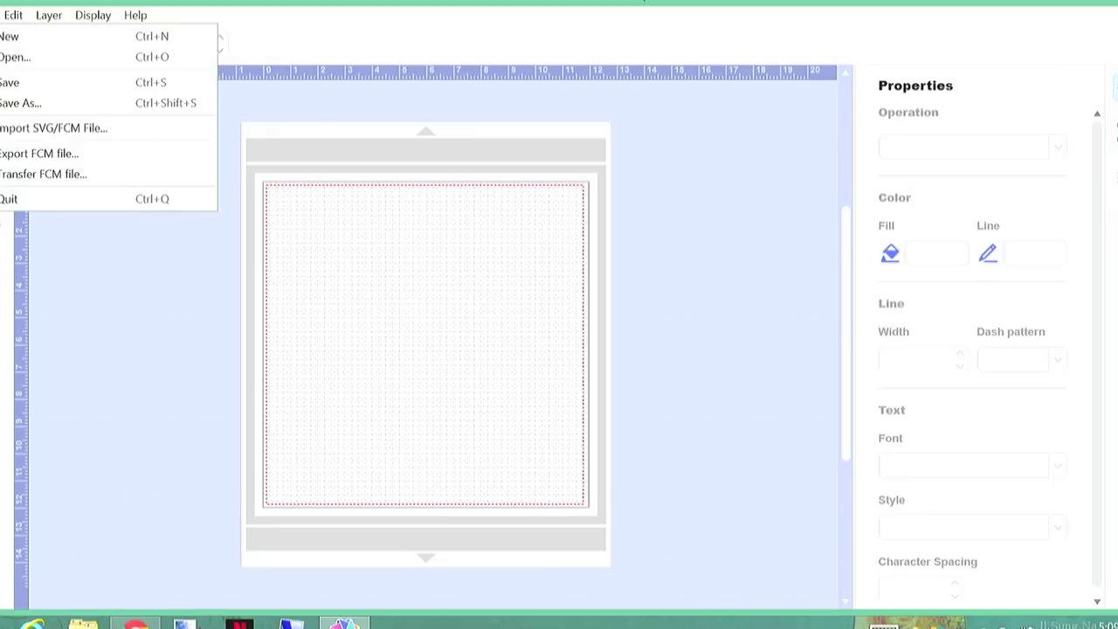
{"action": "left_click", "coordinate": [32, 127]}
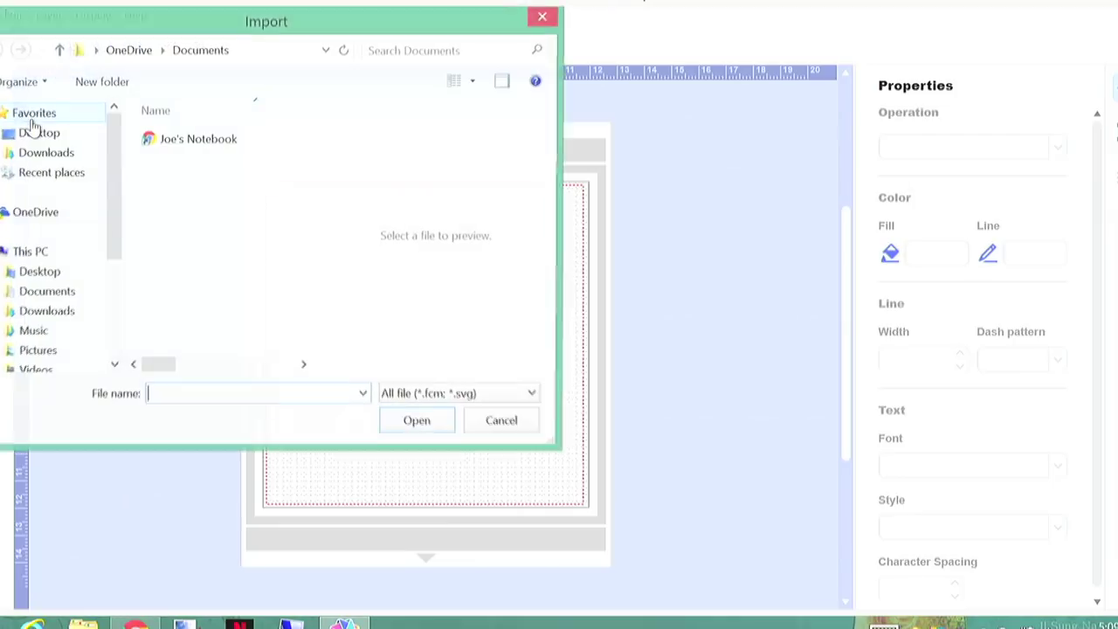
{"action": "left_click", "coordinate": [80, 135]}
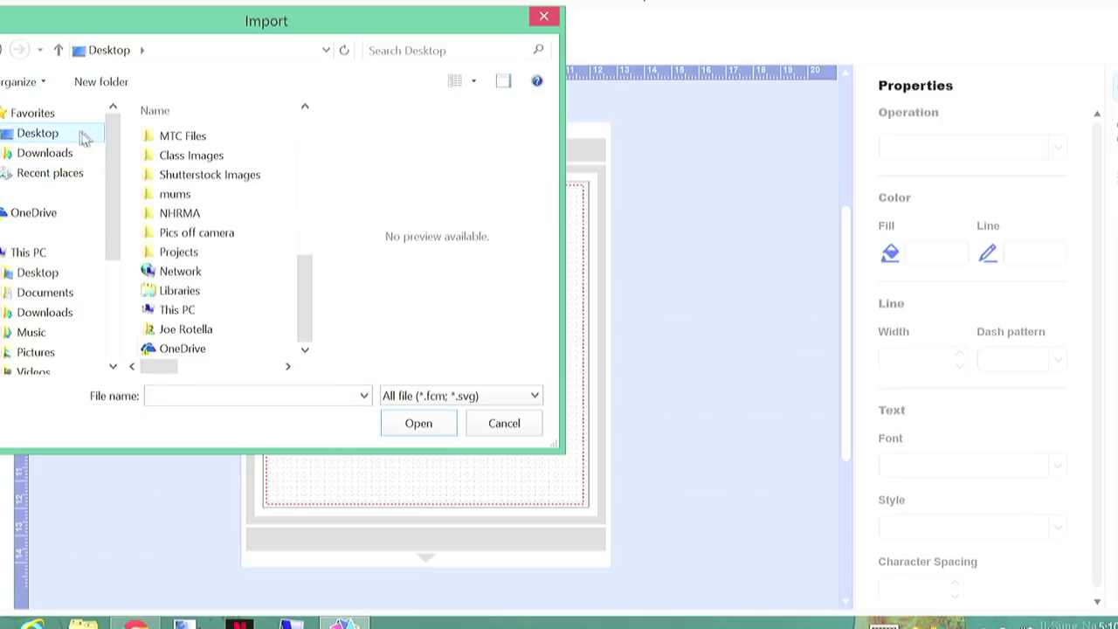
{"action": "left_click", "coordinate": [307, 144]}
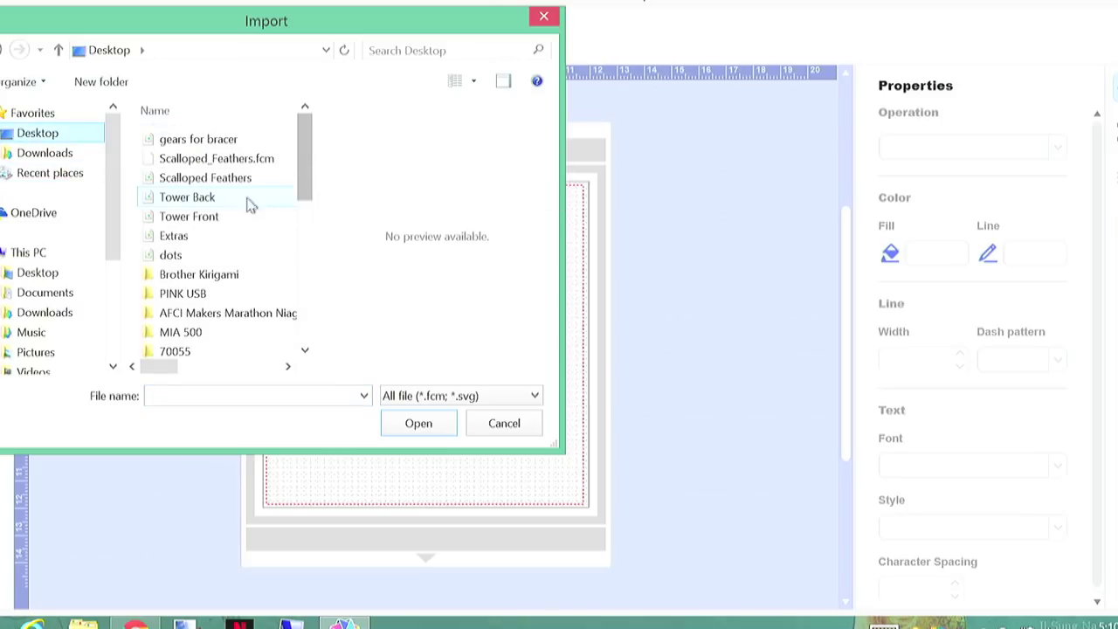
{"action": "double_click", "coordinate": [201, 276]}
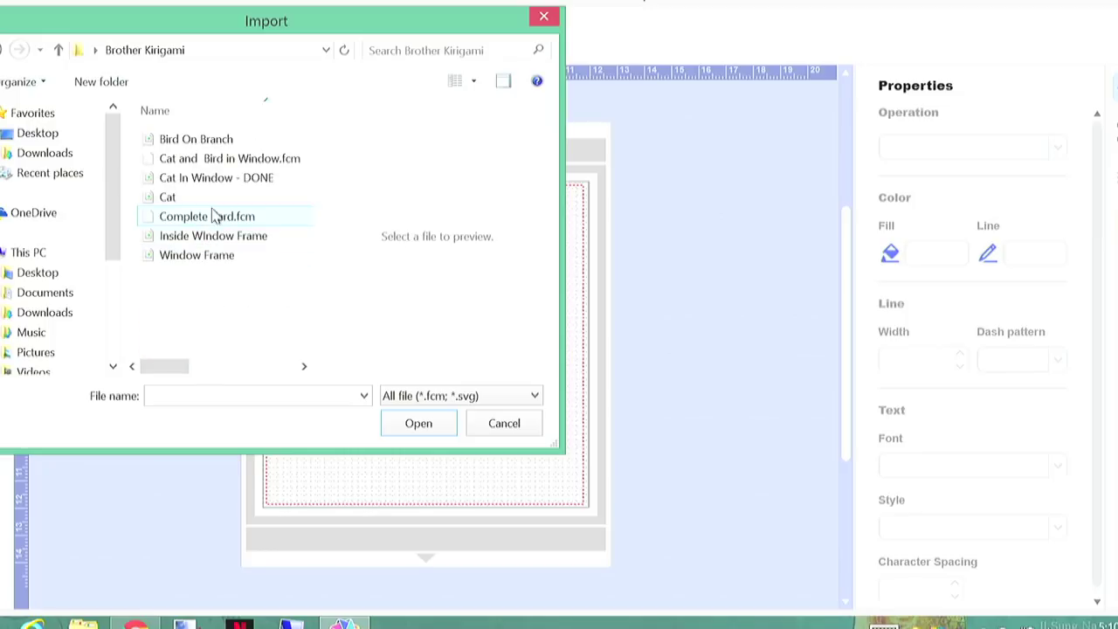
{"action": "left_click", "coordinate": [248, 238]}
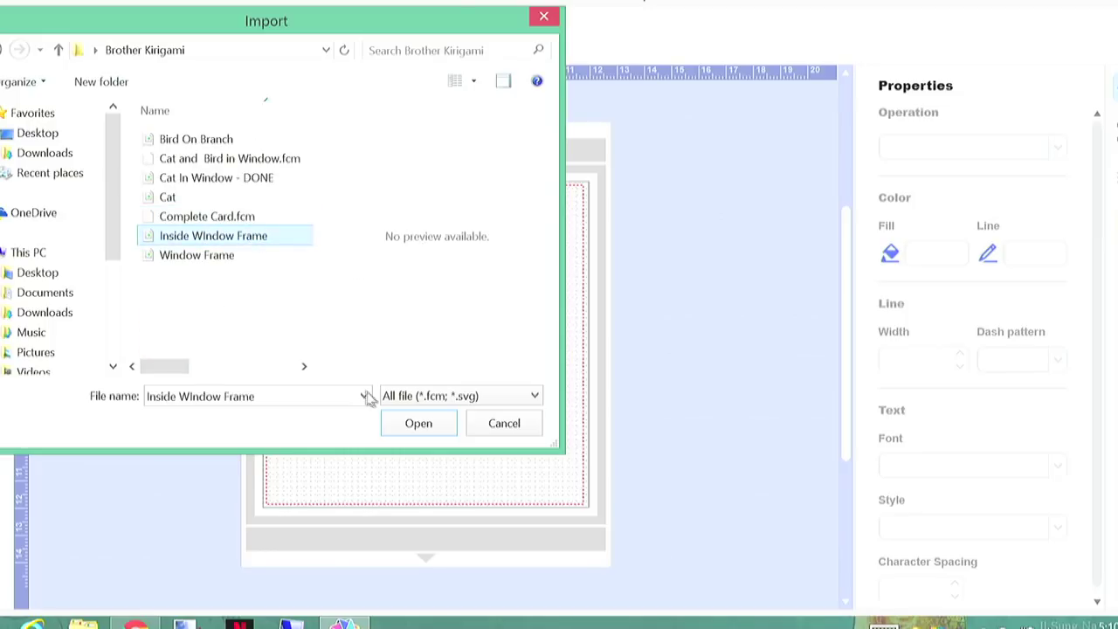
{"action": "left_click", "coordinate": [404, 428]}
Select the four window-frame rectangles, zoom to 80%, and scroll them into view
{"action": "left_click_drag", "start_coordinate": [405, 306], "coordinate": [227, 142]}
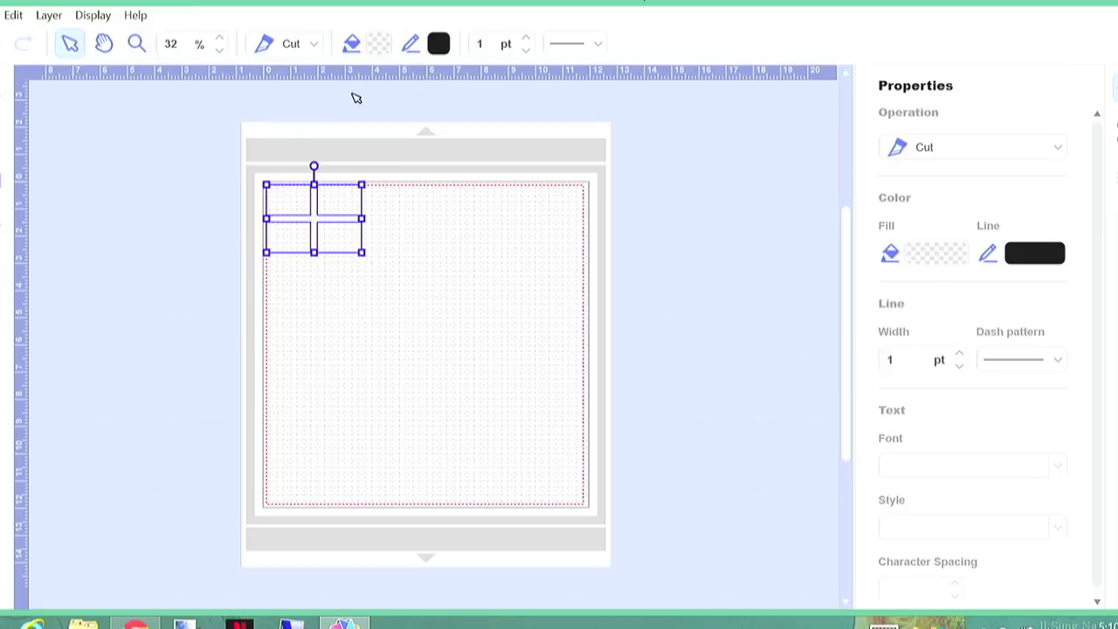
{"action": "left_click", "coordinate": [222, 40]}
{"action": "left_click", "coordinate": [222, 40]}
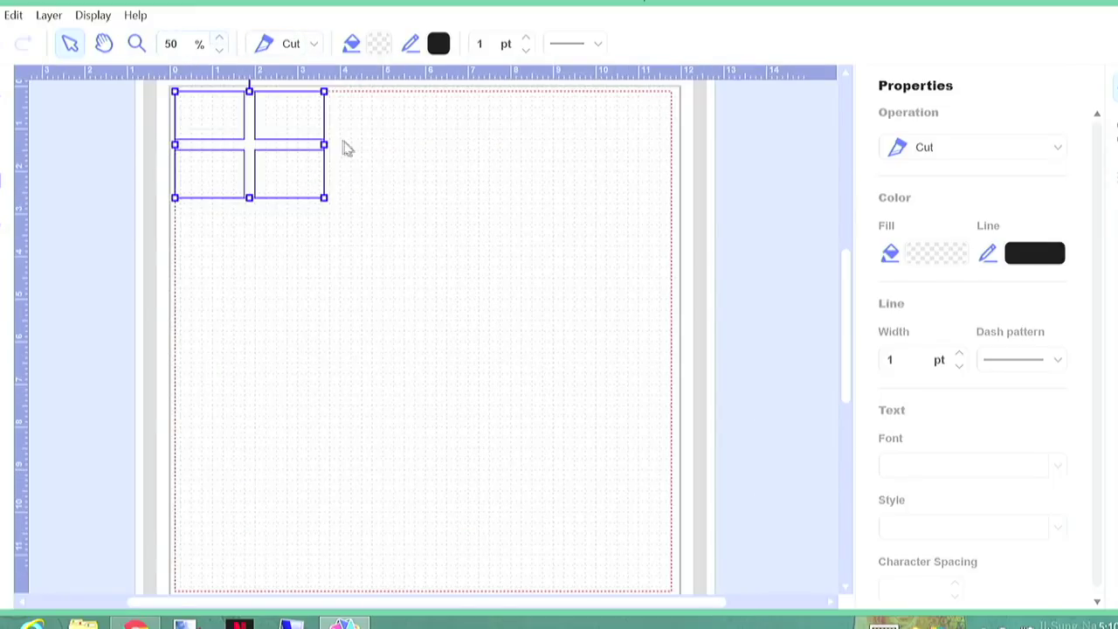
{"action": "scroll", "coordinate": [347, 149], "scroll_direction": "up", "scroll_amount": 2}
{"action": "scroll", "coordinate": [846, 128], "scroll_direction": "up", "scroll_amount": 1}
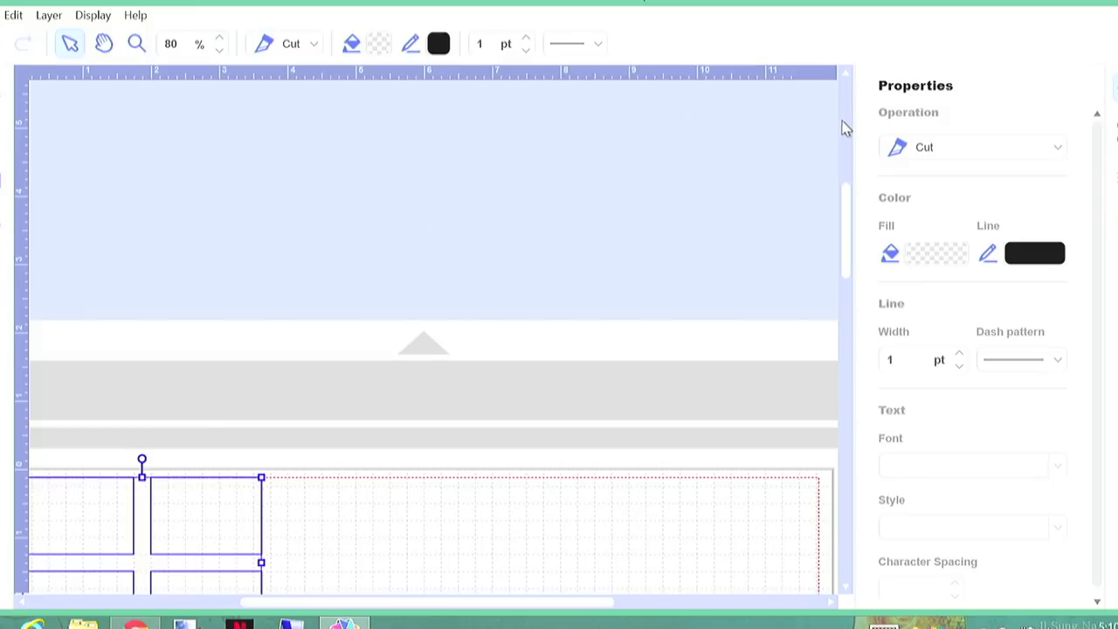
{"action": "left_click_drag", "start_coordinate": [853, 204], "coordinate": [849, 267]}
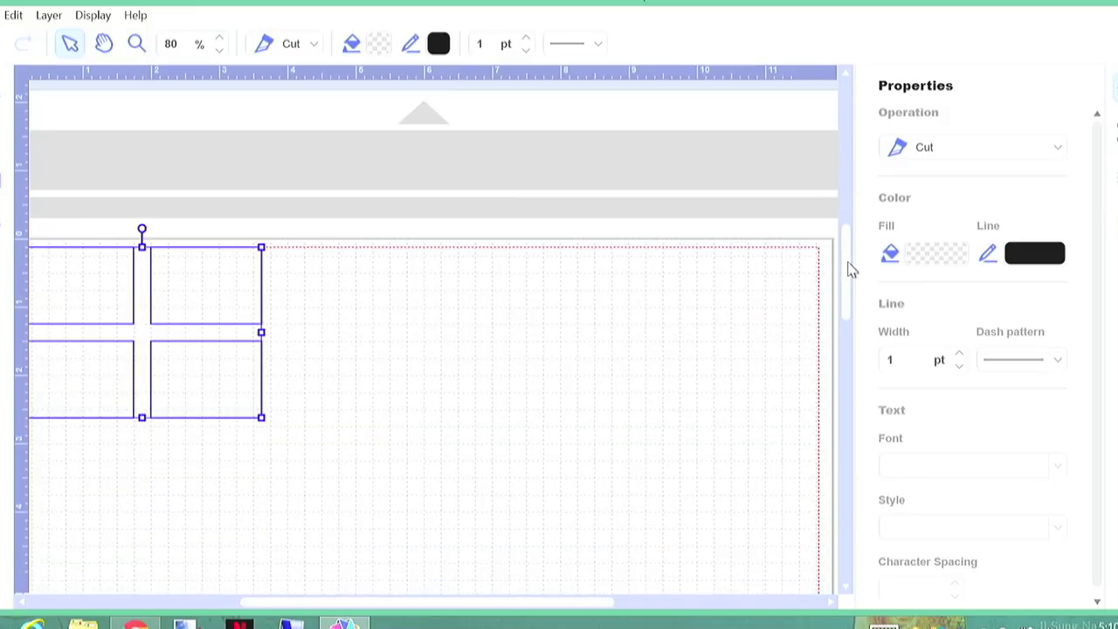
{"action": "scroll", "coordinate": [392, 605], "scroll_direction": "left", "scroll_amount": 3}
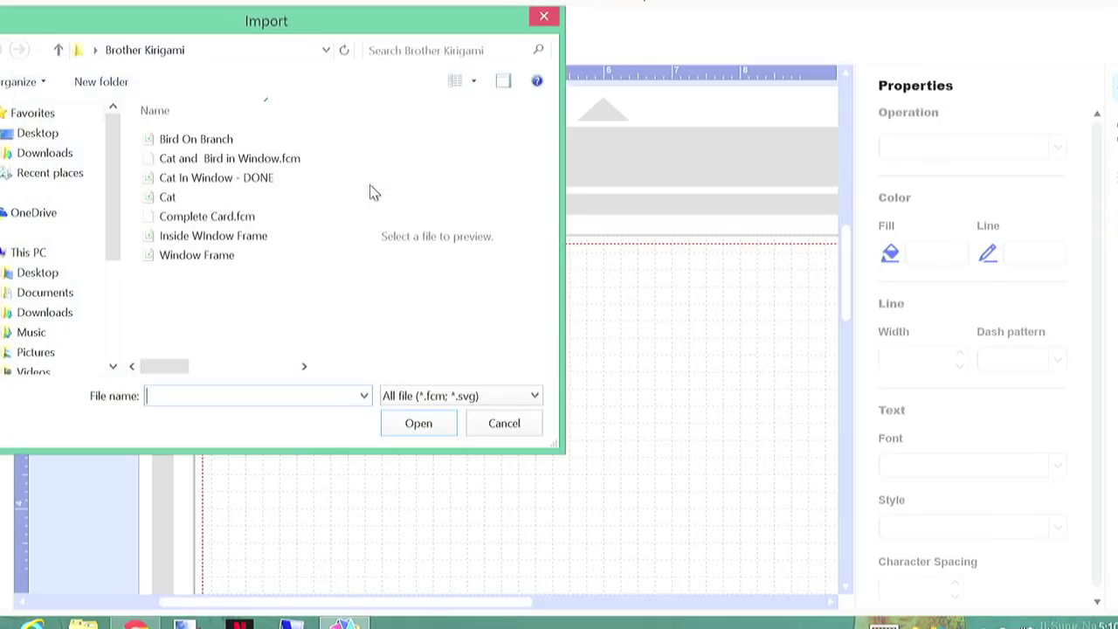
Import the Cat silhouette over the left panes and turn off Snap to Grid
{"action": "left_click", "coordinate": [174, 197]}
{"action": "left_click", "coordinate": [419, 423]}
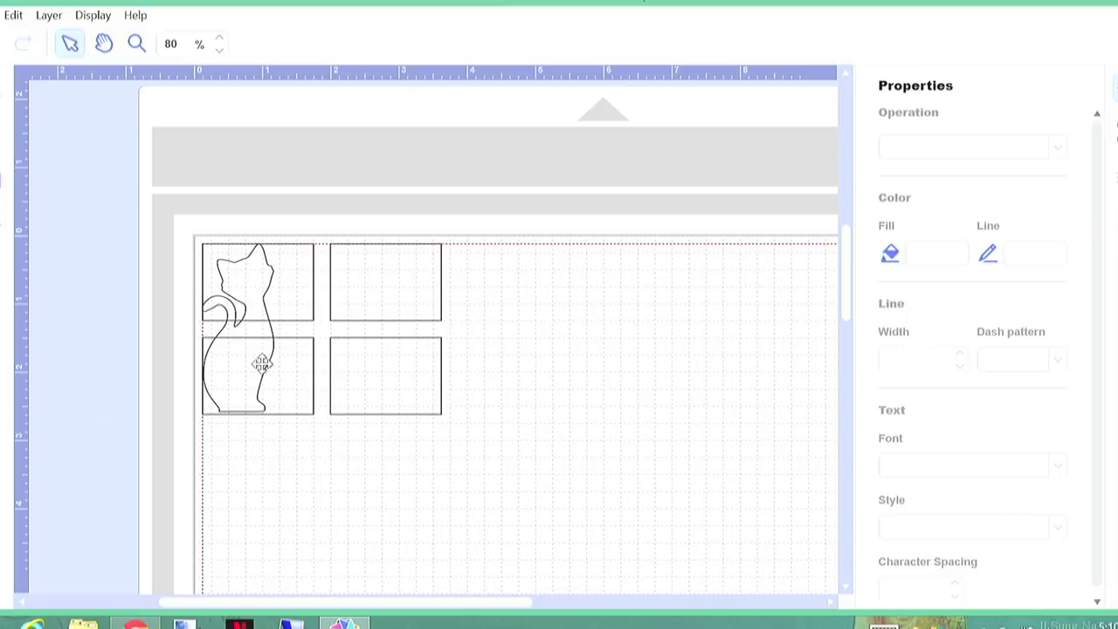
{"action": "left_click_drag", "start_coordinate": [262, 362], "coordinate": [270, 364]}
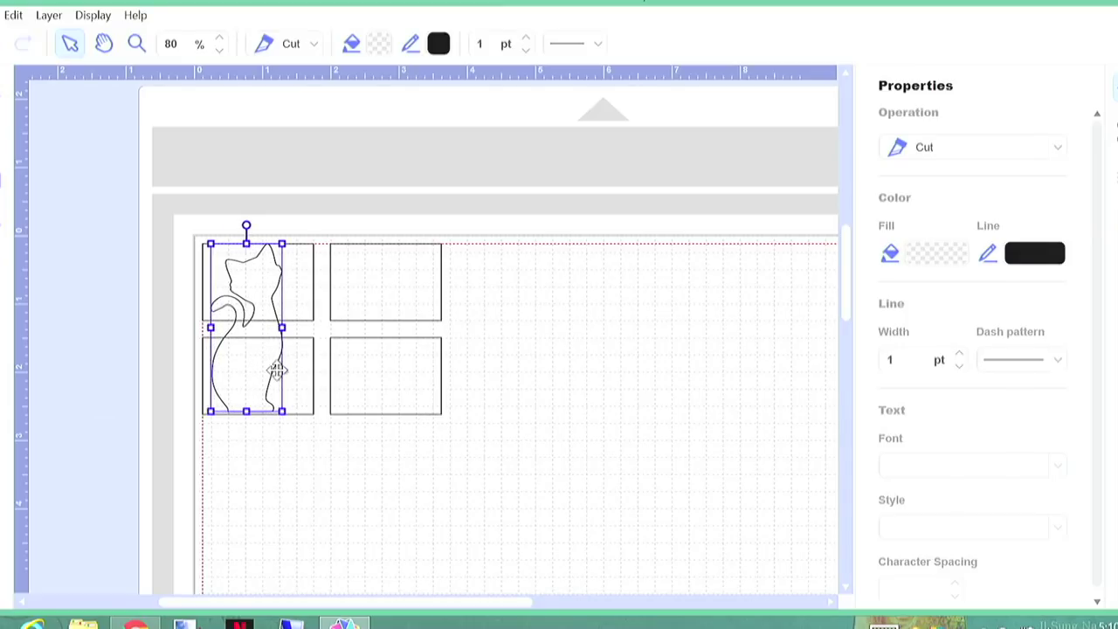
{"action": "left_click", "coordinate": [1111, 253]}
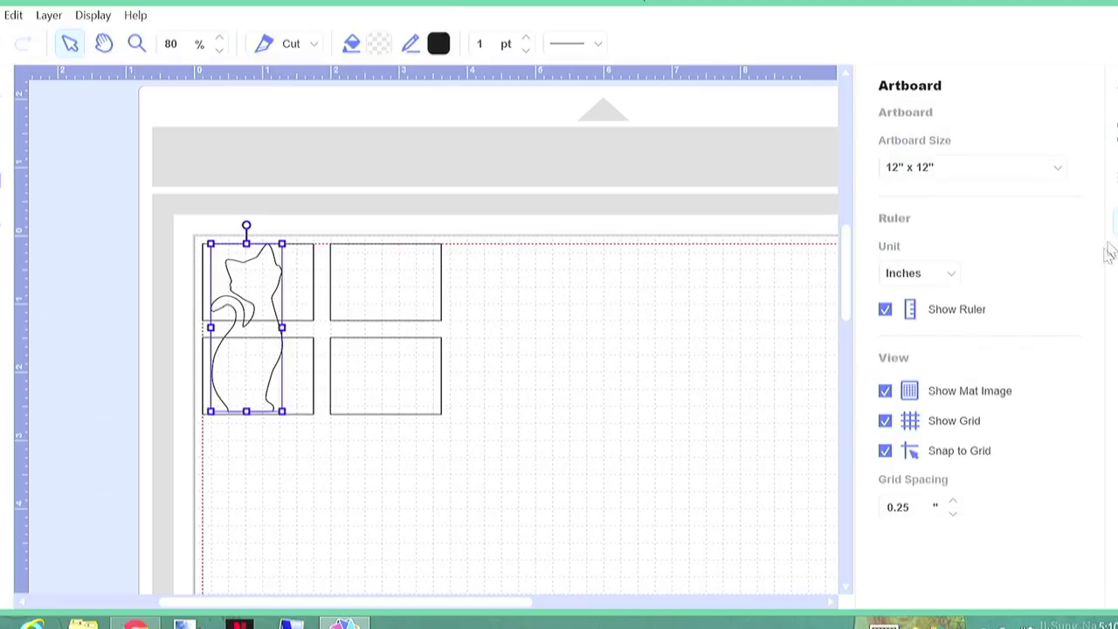
{"action": "left_click", "coordinate": [885, 450]}
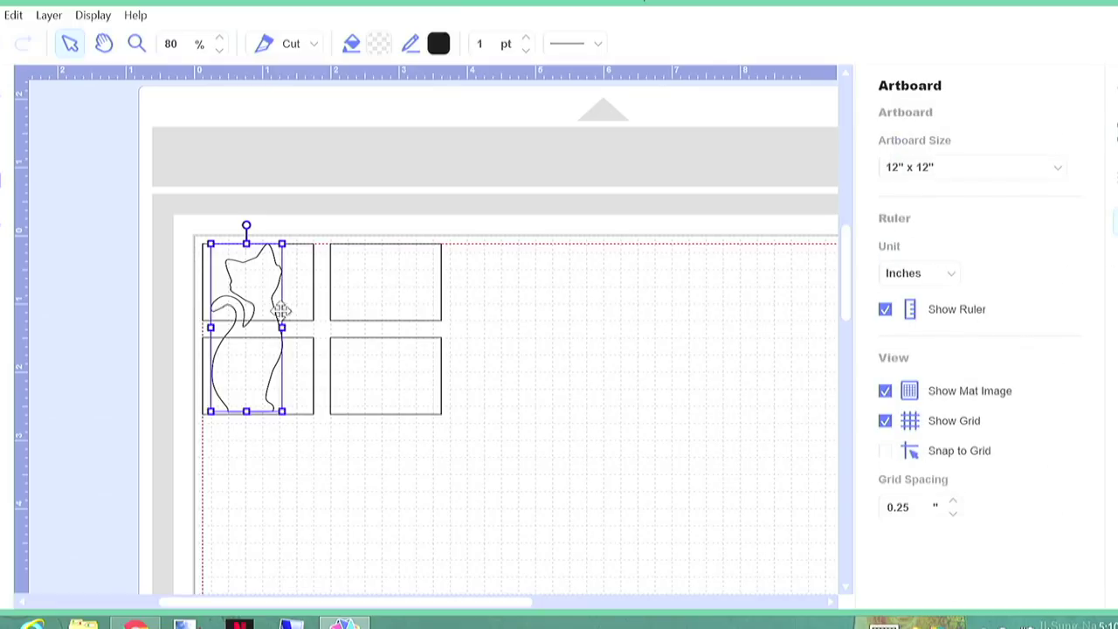
Nudge and stretch the cat taller across both left panes, then select it with them
{"action": "left_click_drag", "start_coordinate": [270, 303], "coordinate": [278, 315]}
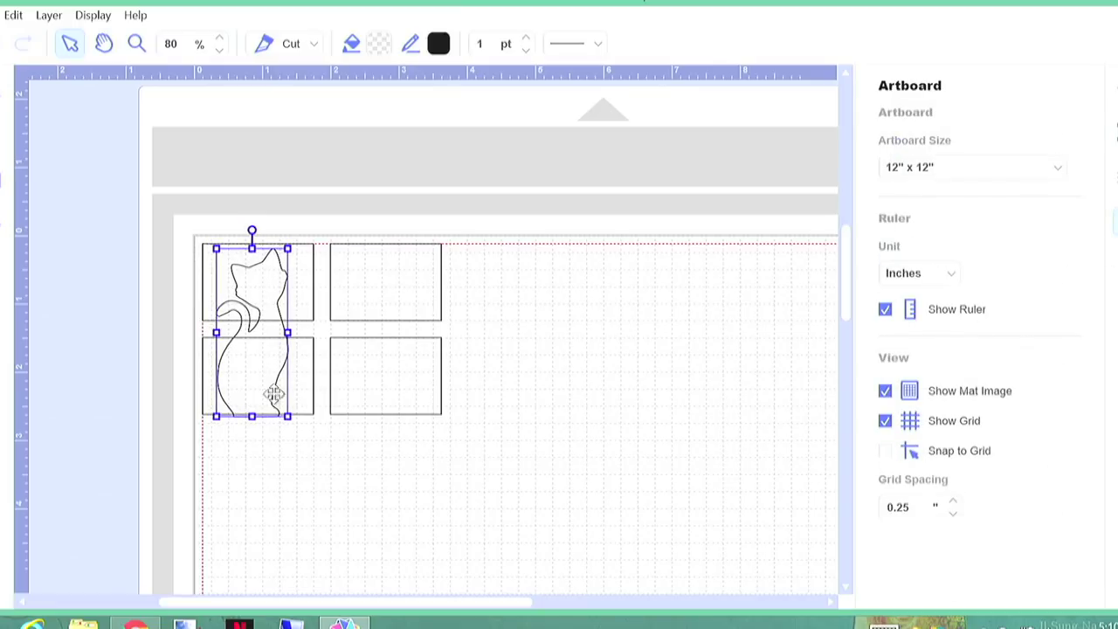
{"action": "left_click_drag", "start_coordinate": [253, 428], "coordinate": [256, 441]}
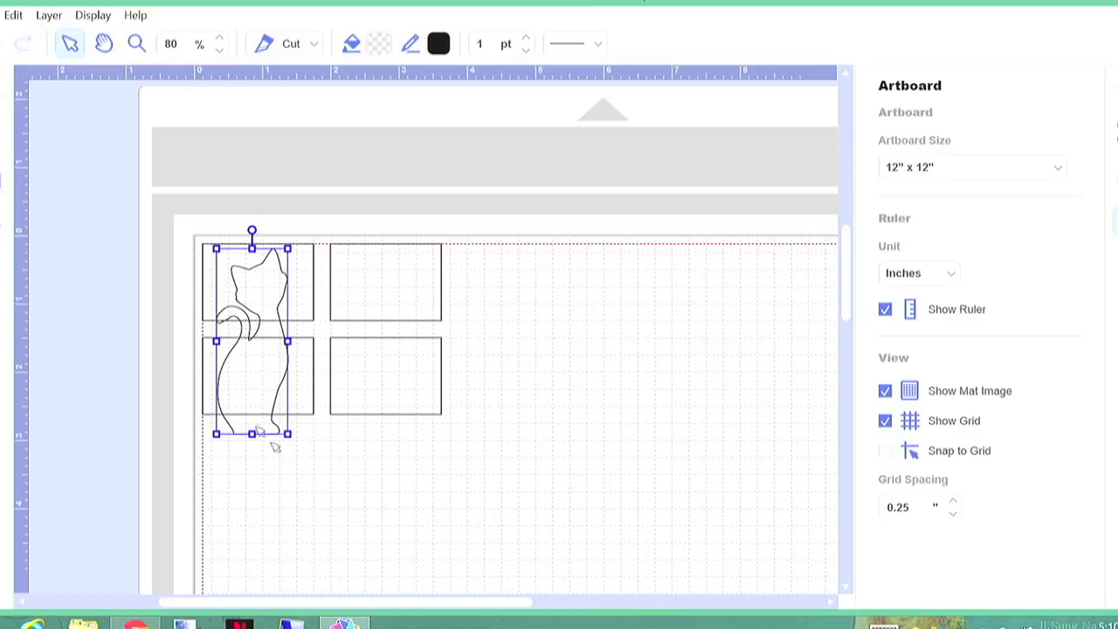
{"action": "left_click", "coordinate": [274, 446]}
{"action": "left_click", "coordinate": [278, 309]}
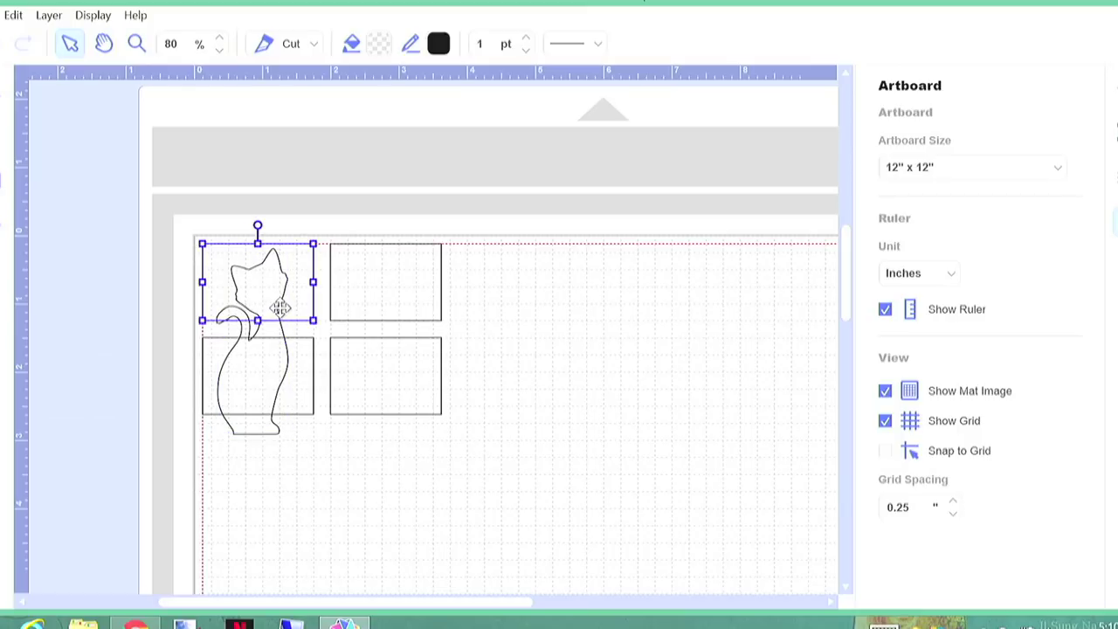
{"action": "left_click", "coordinate": [260, 264]}
{"action": "left_click_drag", "start_coordinate": [185, 225], "coordinate": [326, 328]}
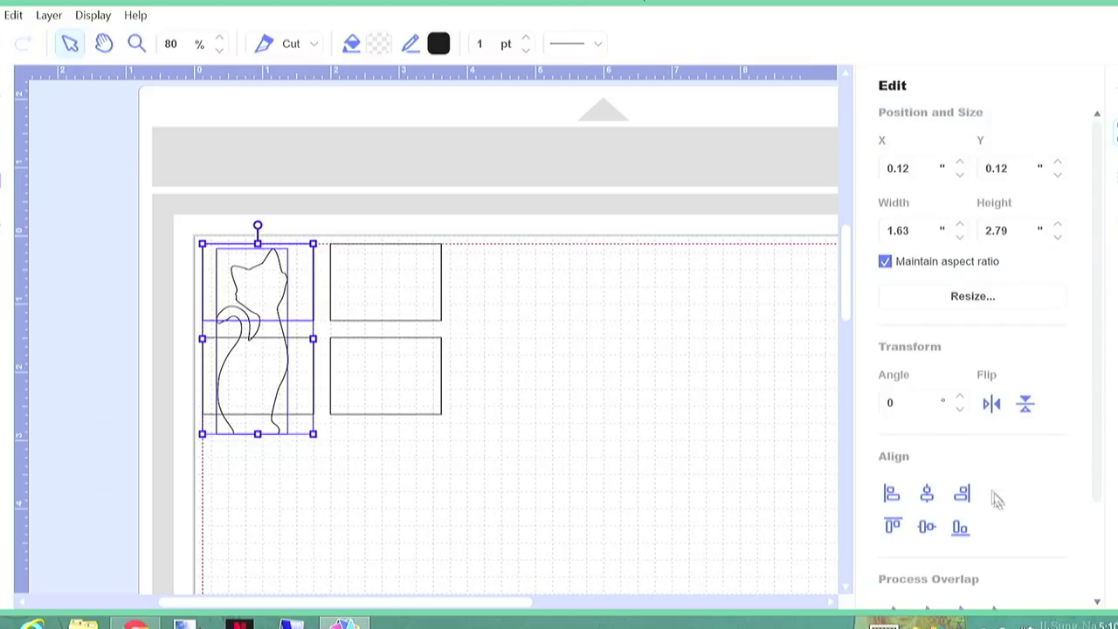
Apply Remove Overlap to the cat and panes, and lock the second shape layer
{"action": "scroll", "coordinate": [1045, 498], "scroll_direction": "down", "scroll_amount": 2}
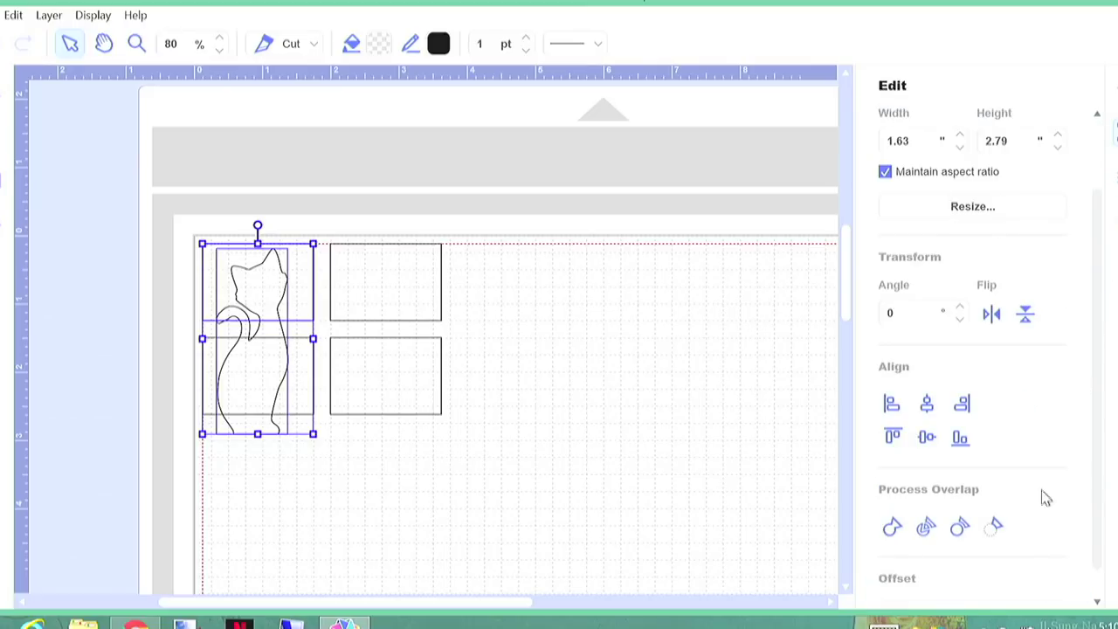
{"action": "left_click", "coordinate": [959, 527]}
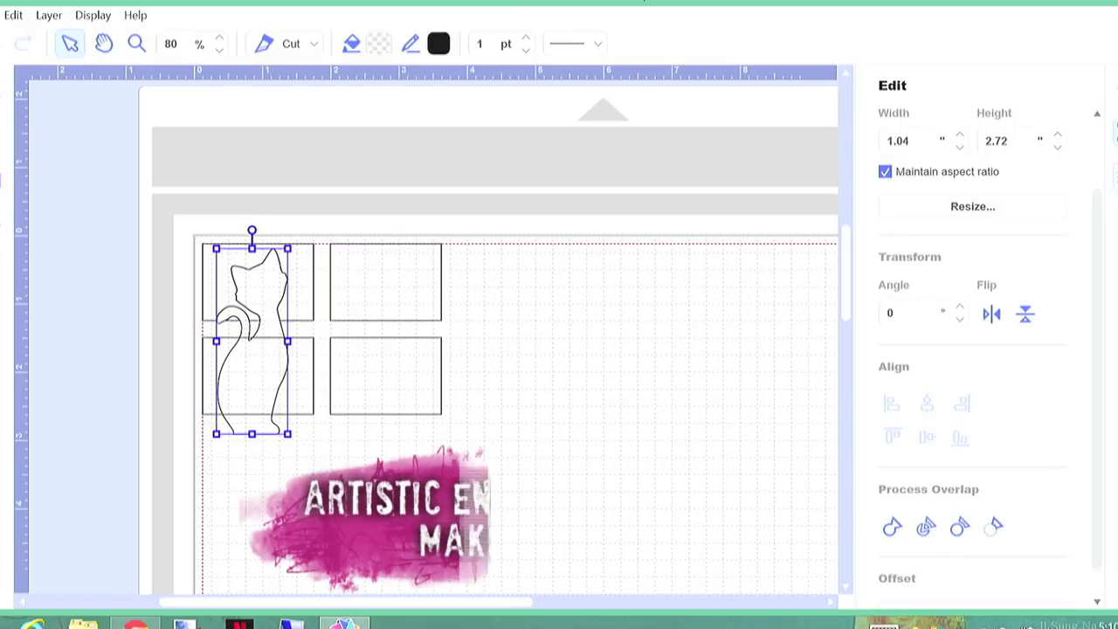
{"action": "left_click", "coordinate": [1114, 175]}
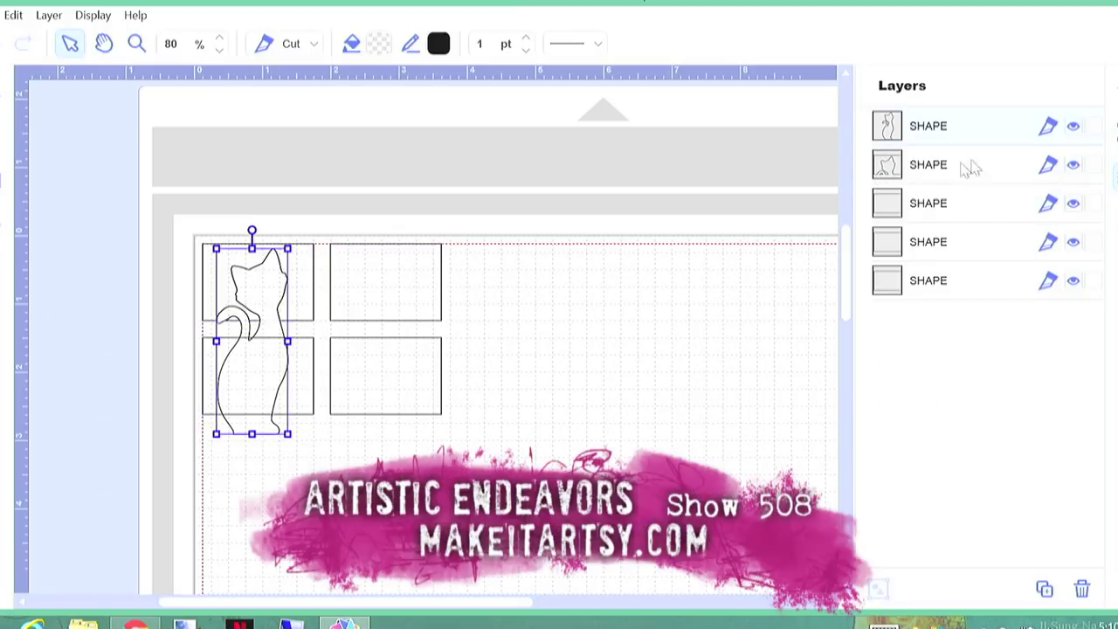
{"action": "left_click", "coordinate": [1093, 166]}
{"action": "left_click", "coordinate": [305, 449]}
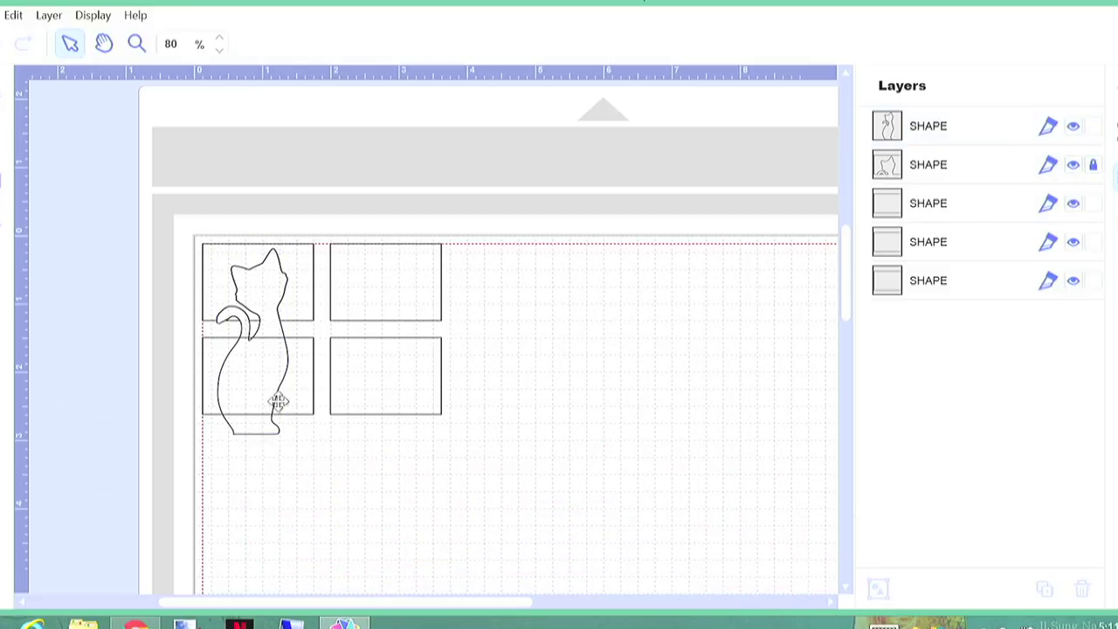
Reselect the cat with the left panes, merge them with Remove Overlap, and hide the cat copy
{"action": "mouse_move", "coordinate": [337, 464]}
{"action": "left_mouse_down"}
{"action": "mouse_move", "coordinate": [202, 369]}
{"action": "mouse_move", "coordinate": [200, 325]}
{"action": "left_mouse_up"}
{"action": "left_click", "coordinate": [202, 471]}
{"action": "left_click_drag", "start_coordinate": [289, 483], "coordinate": [258, 407]}
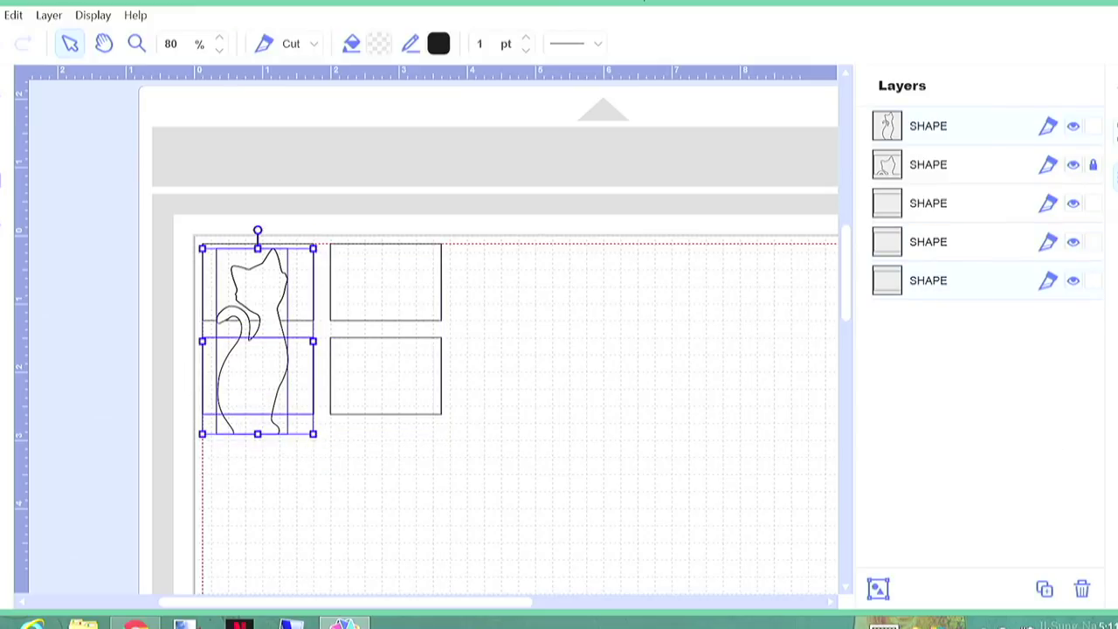
{"action": "left_click", "coordinate": [1115, 127]}
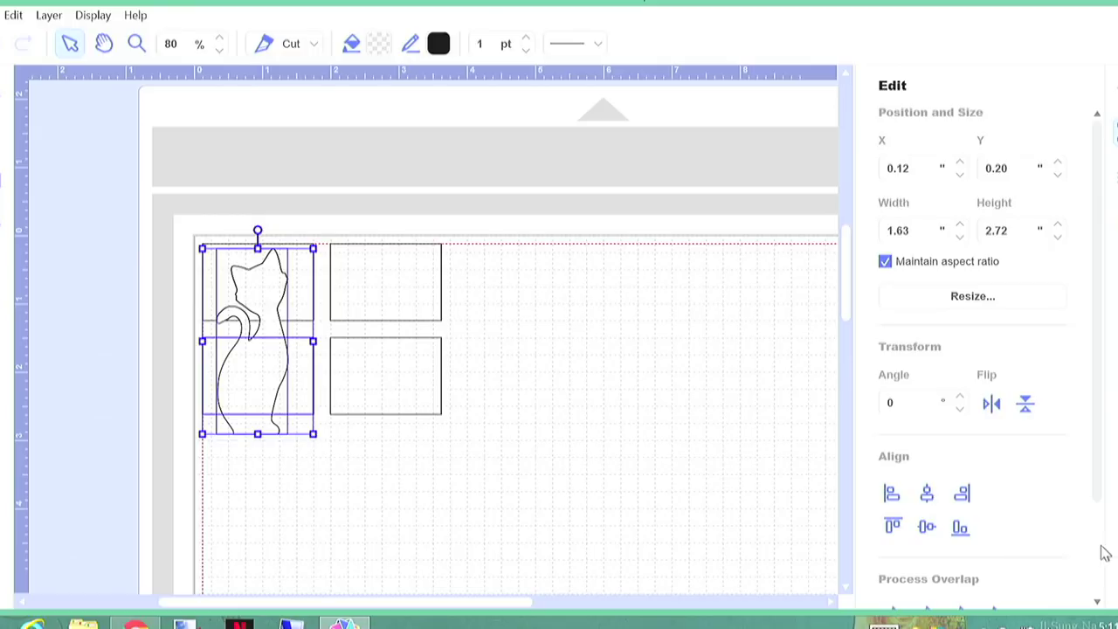
{"action": "scroll", "coordinate": [1096, 554], "scroll_direction": "down", "scroll_amount": 2}
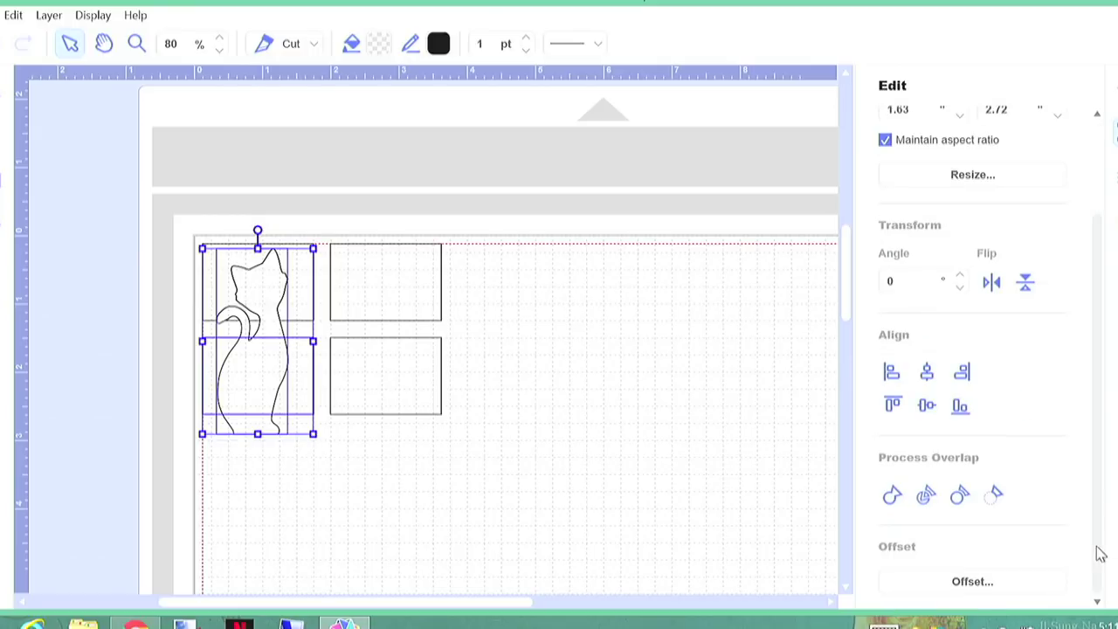
{"action": "left_click", "coordinate": [955, 496]}
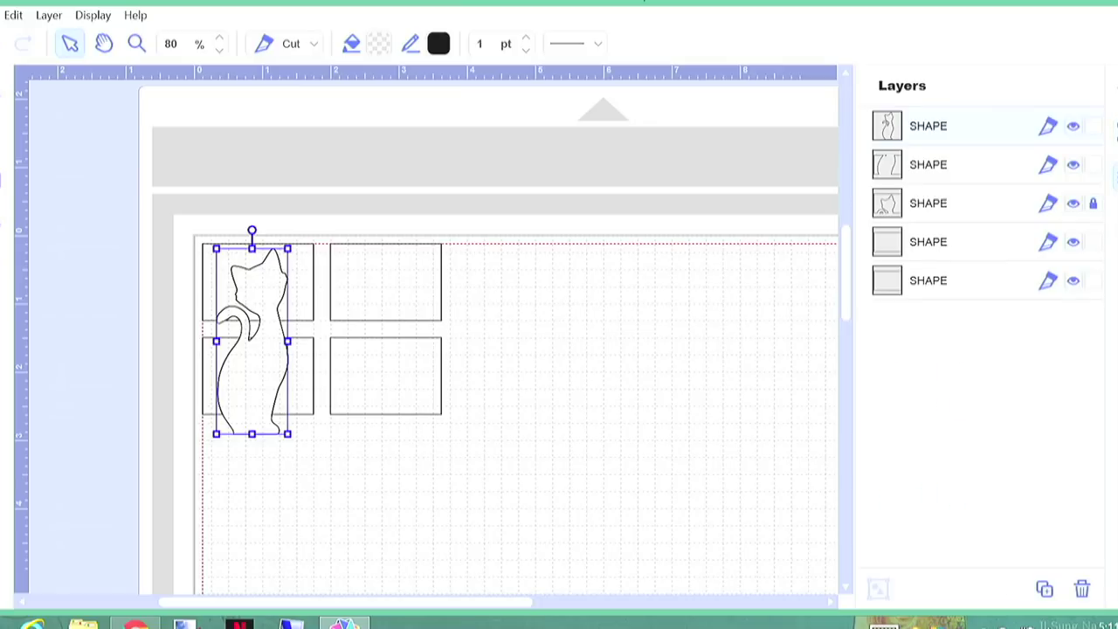
{"action": "left_click", "coordinate": [1073, 128]}
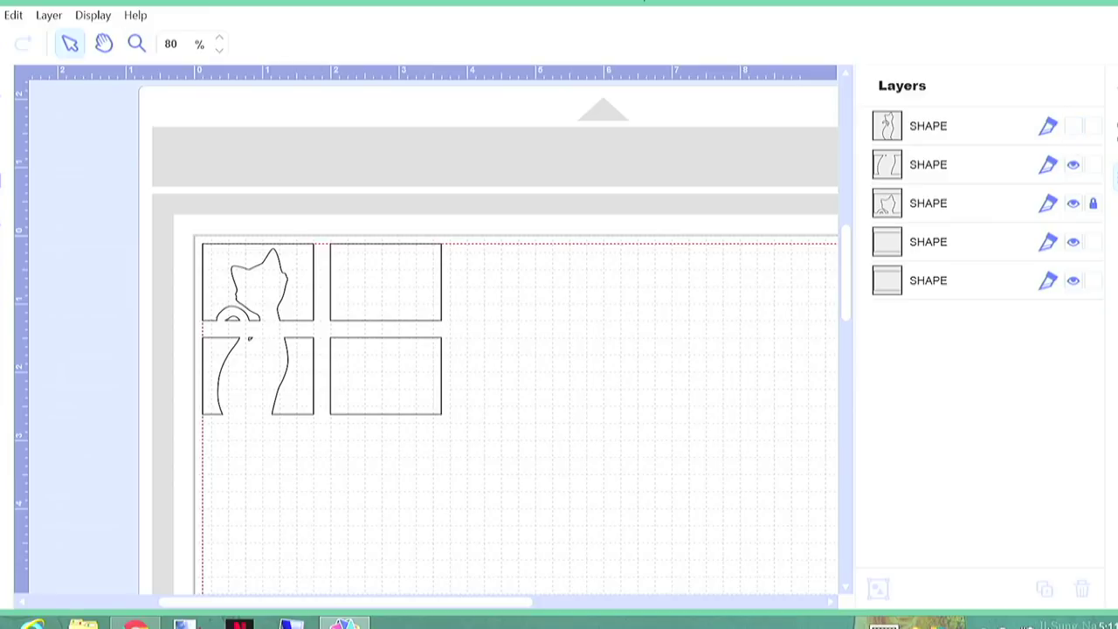
{"action": "left_click", "coordinate": [3, 14]}
Import Bird On Branch, place it in the top-right pane, and merge them with Remove Overlap
{"action": "left_click", "coordinate": [30, 126]}
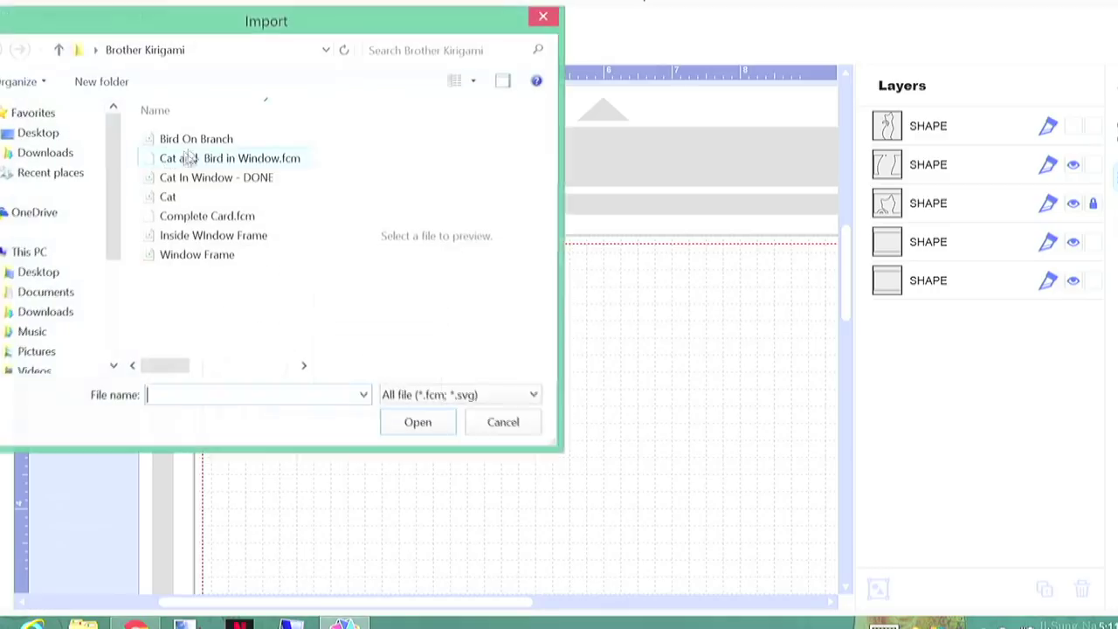
{"action": "left_click", "coordinate": [210, 139]}
{"action": "left_click", "coordinate": [394, 422]}
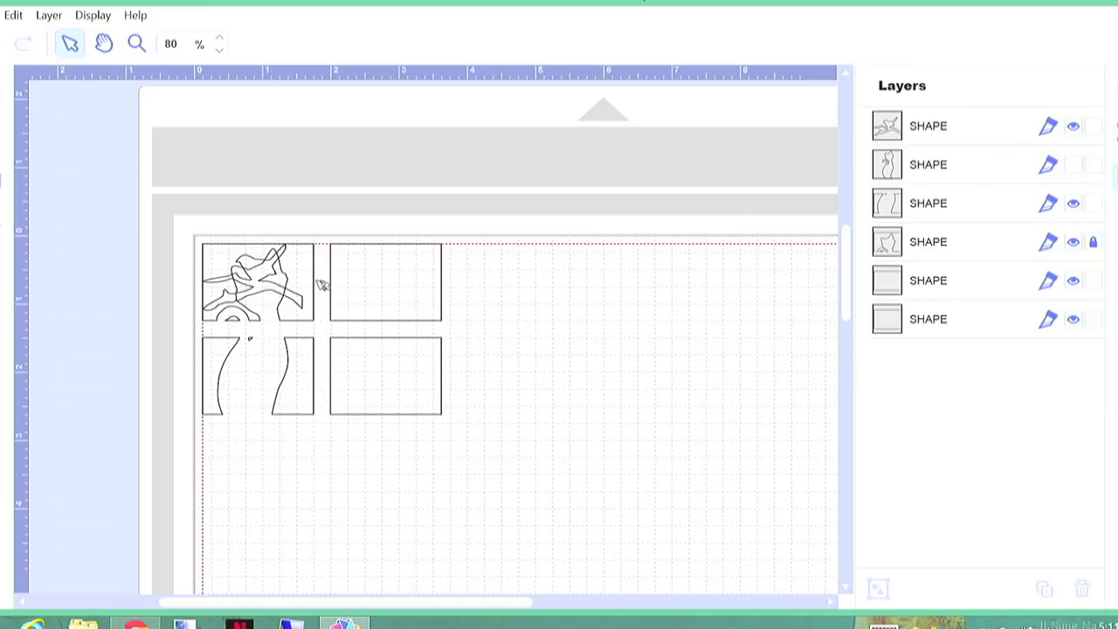
{"action": "left_click_drag", "start_coordinate": [266, 281], "coordinate": [421, 284]}
{"action": "left_click", "coordinate": [529, 325]}
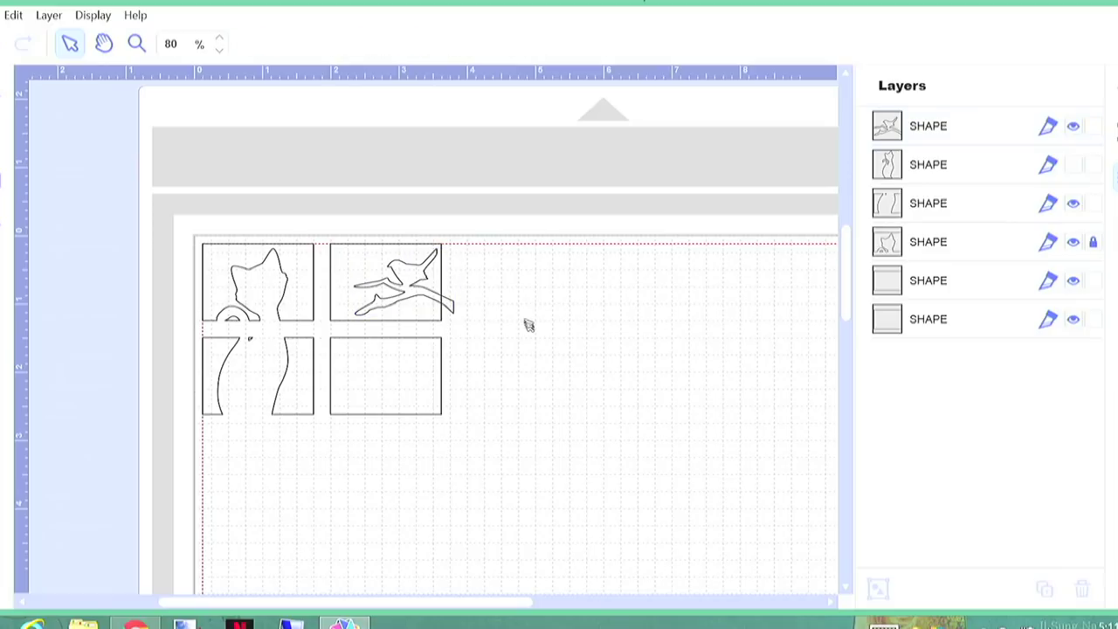
{"action": "left_click_drag", "start_coordinate": [521, 285], "coordinate": [419, 239]}
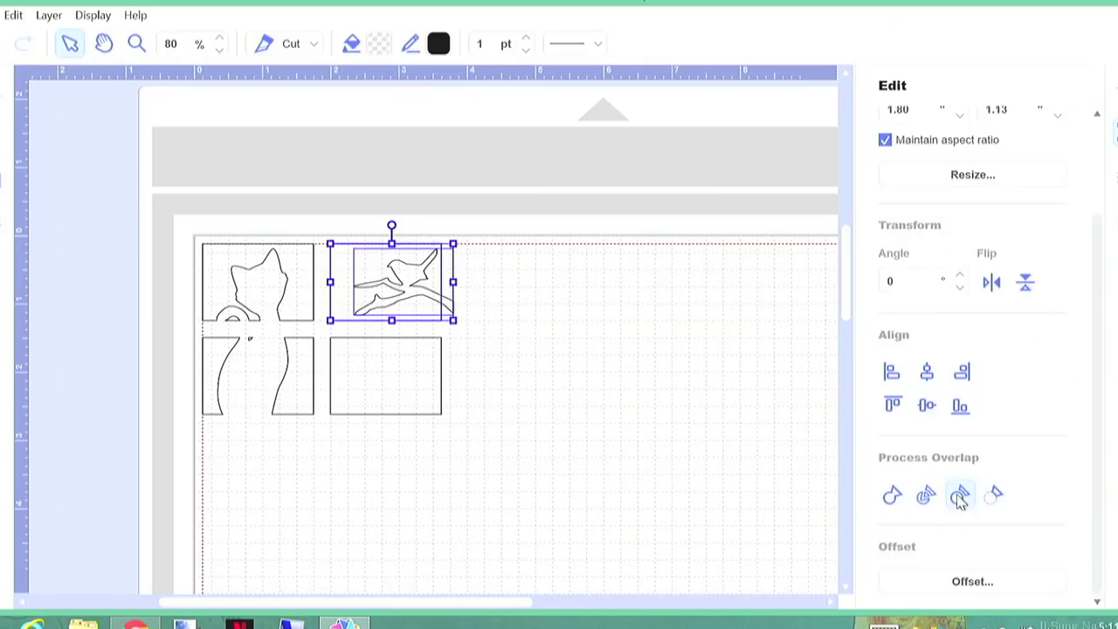
{"action": "left_click", "coordinate": [960, 496]}
Undo the accidental pane deletion and delete the leftover bird copy
{"action": "left_click", "coordinate": [395, 280]}
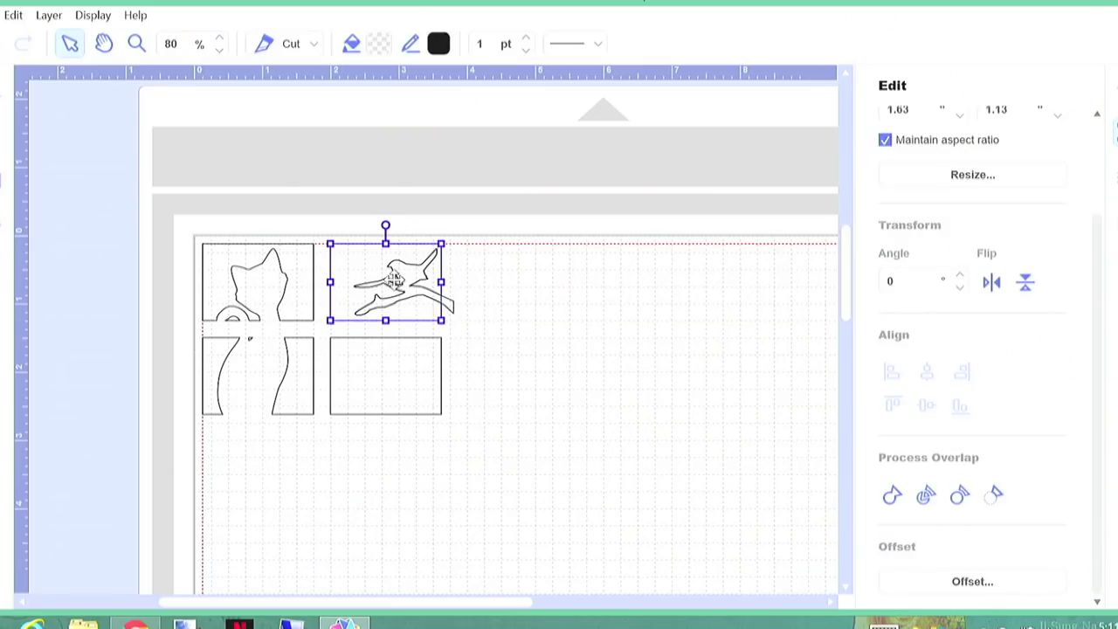
{"action": "key", "text": "Delete"}
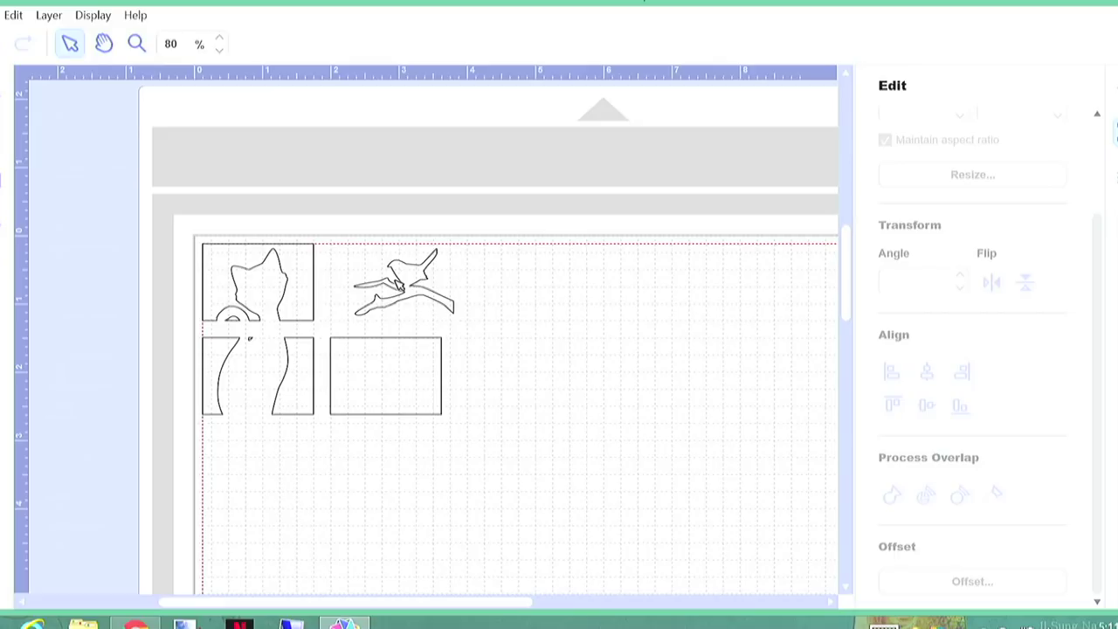
{"action": "key", "text": "ctrl+z"}
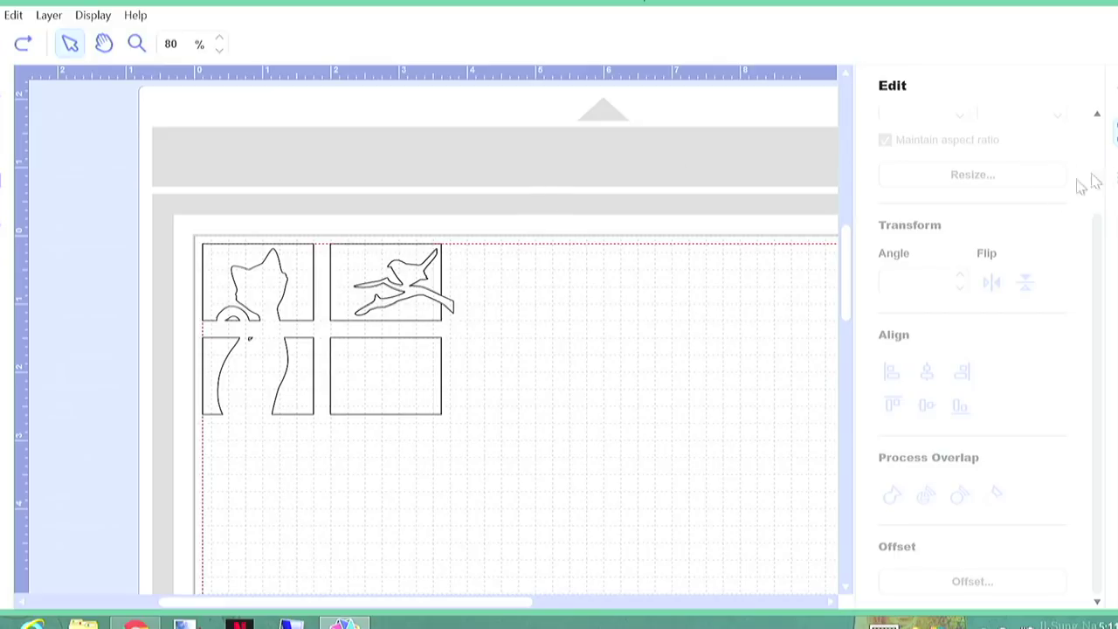
{"action": "left_click", "coordinate": [1115, 181]}
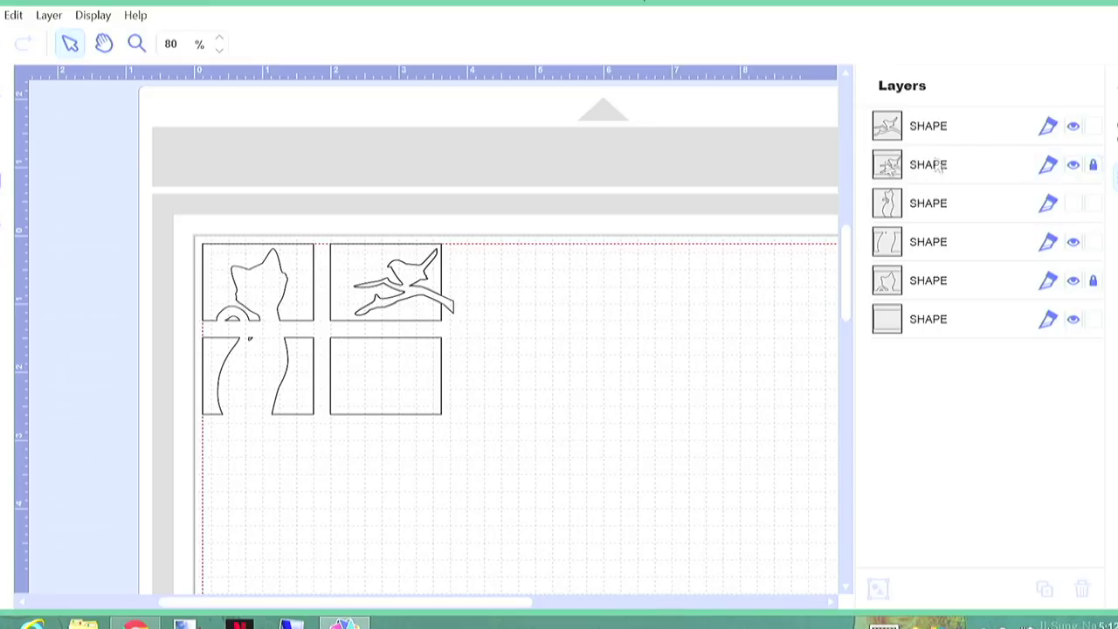
{"action": "left_click", "coordinate": [389, 301]}
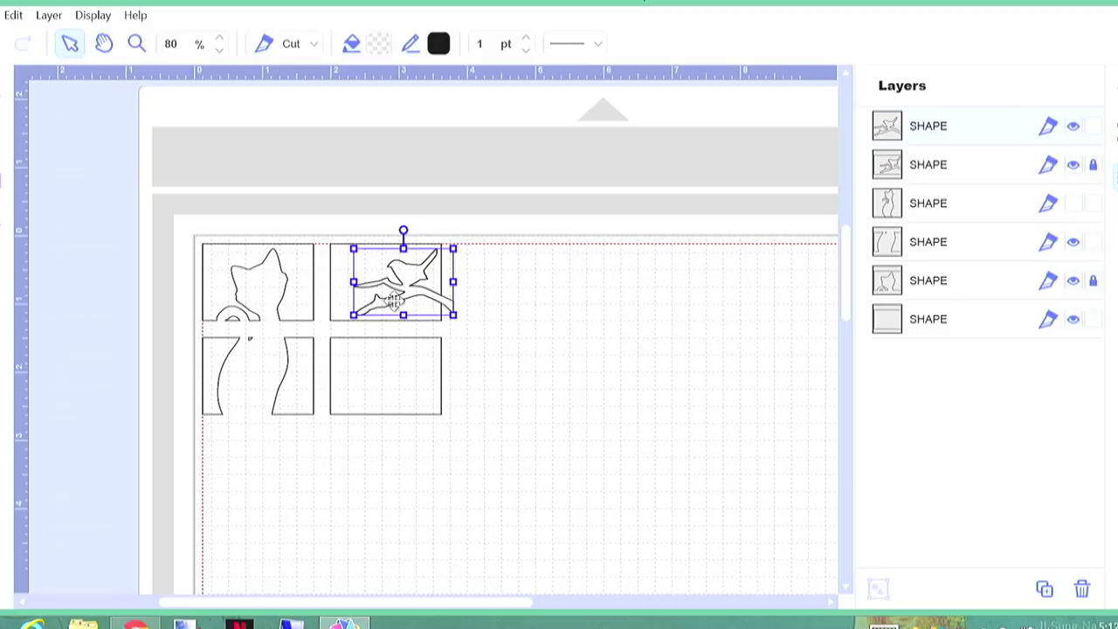
{"action": "key", "text": "Delete"}
{"action": "left_click_drag", "start_coordinate": [503, 489], "coordinate": [63, 188]}
{"action": "left_click", "coordinate": [834, 265]}
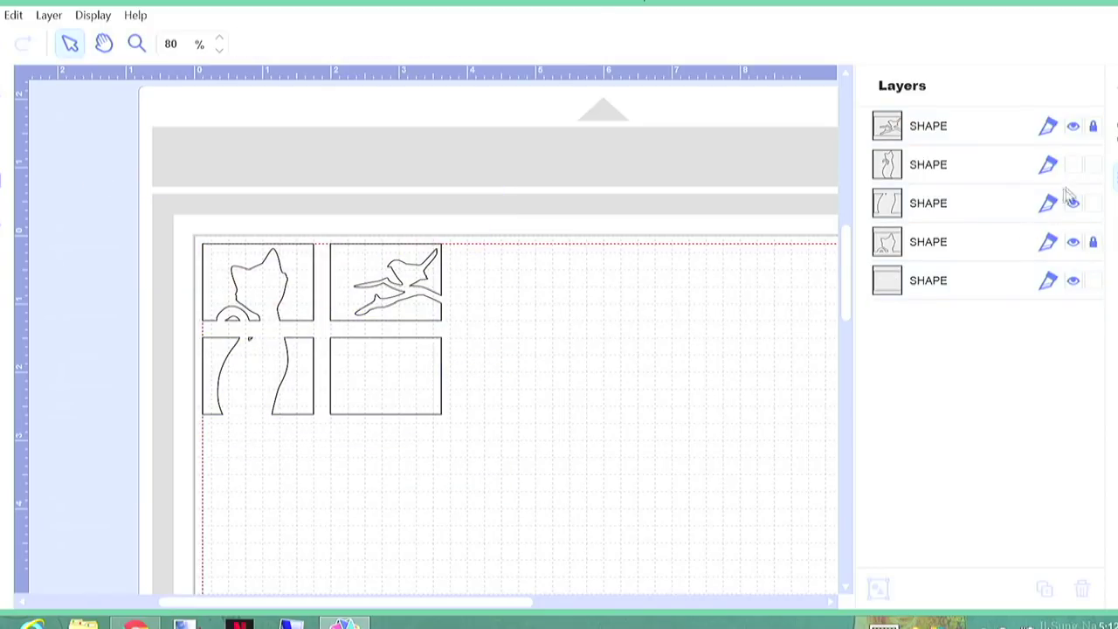